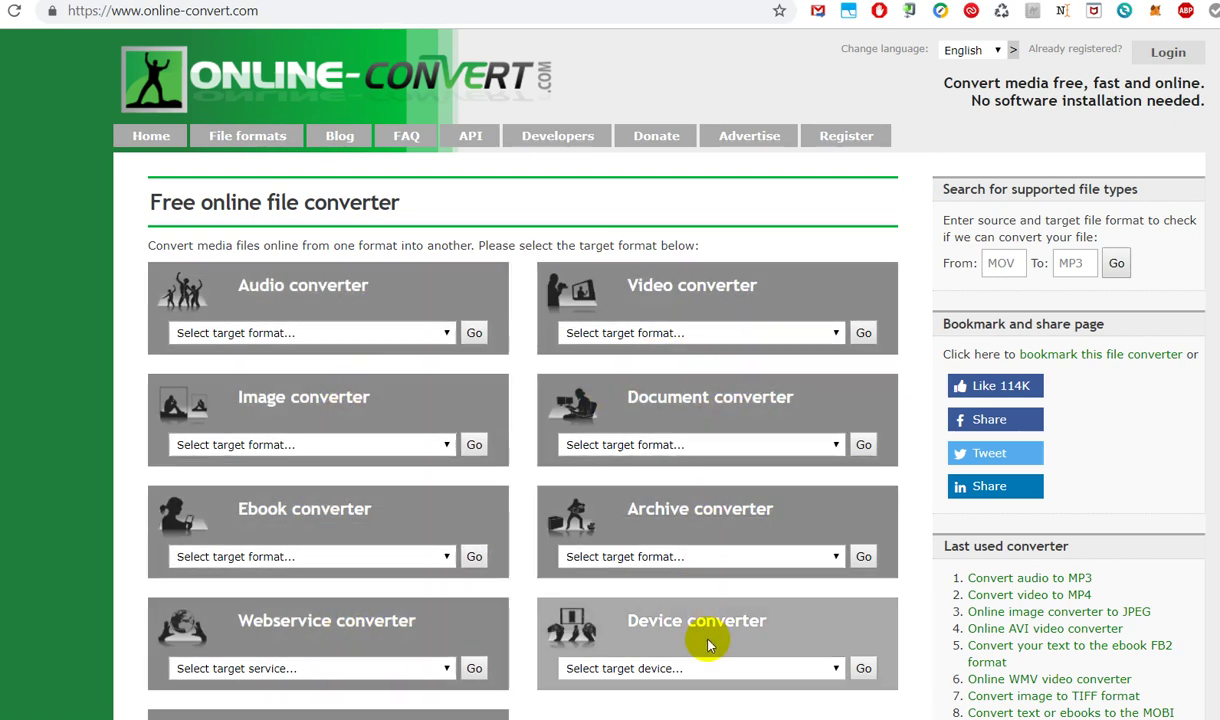
Fill the supported file types search with pdf as the source format and mp4 as the target format.
{"action": "scroll", "coordinate": [730, 632], "scroll_direction": "down", "scroll_amount": 2}
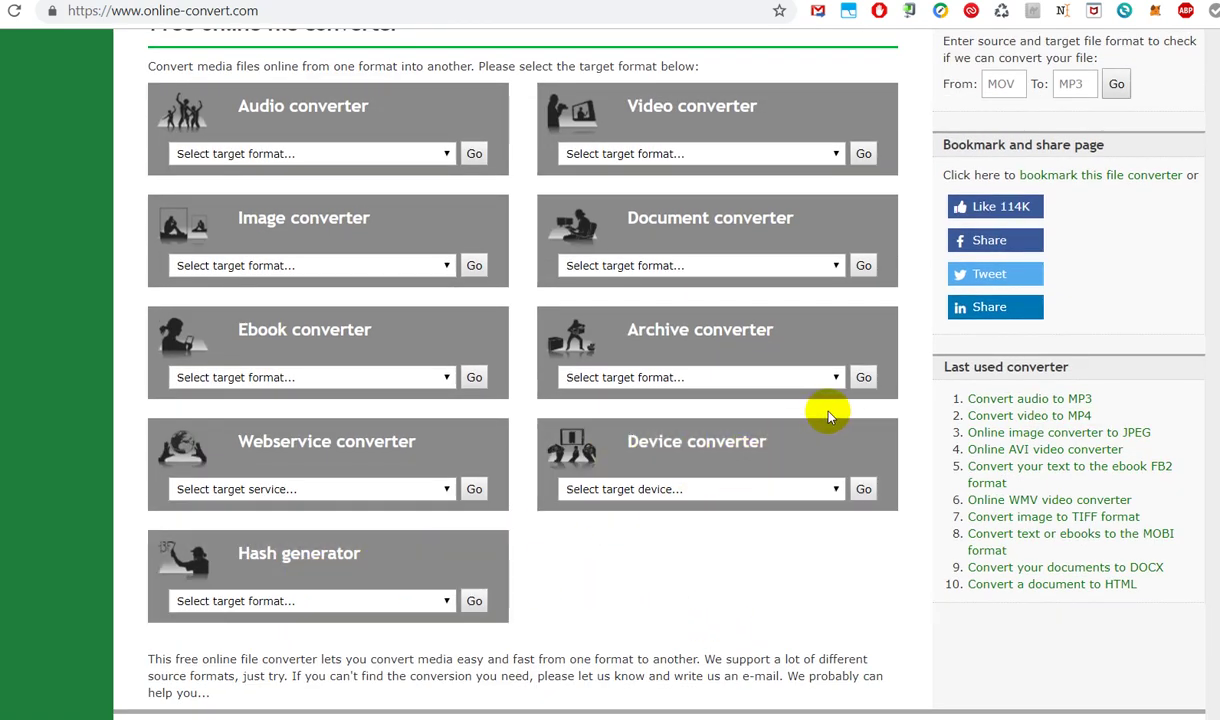
{"action": "scroll", "coordinate": [849, 406], "scroll_direction": "up", "scroll_amount": 2}
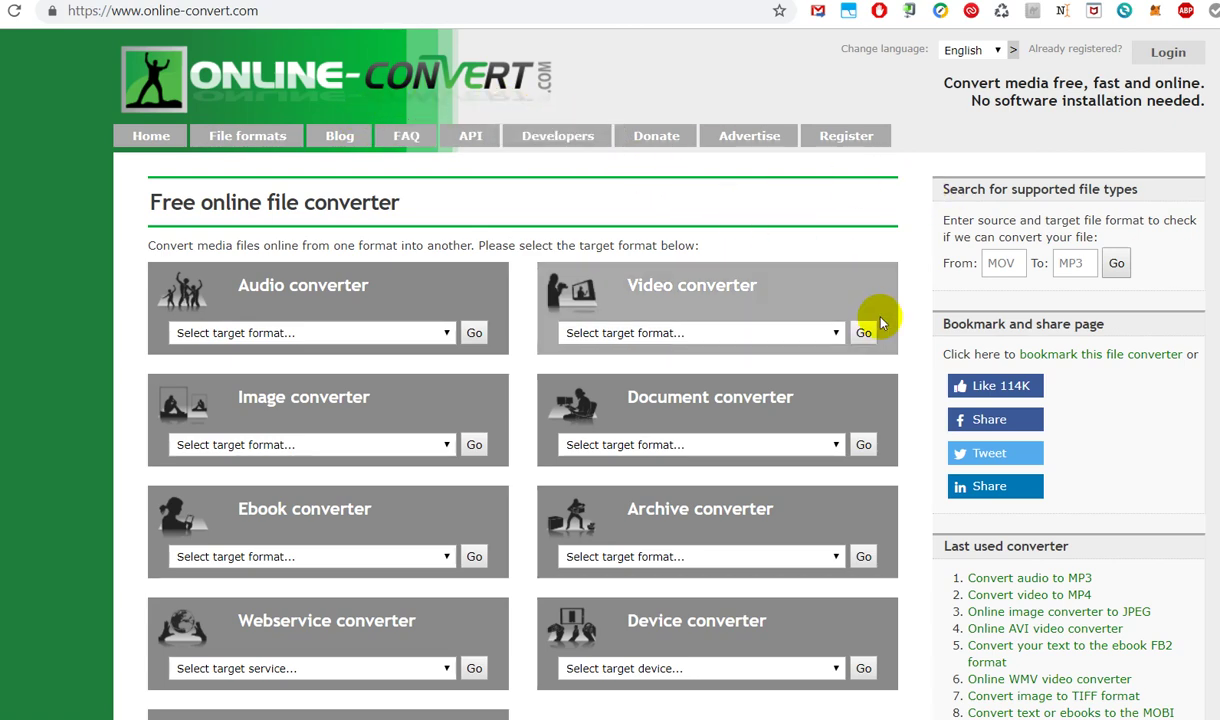
{"action": "left_click", "coordinate": [997, 263]}
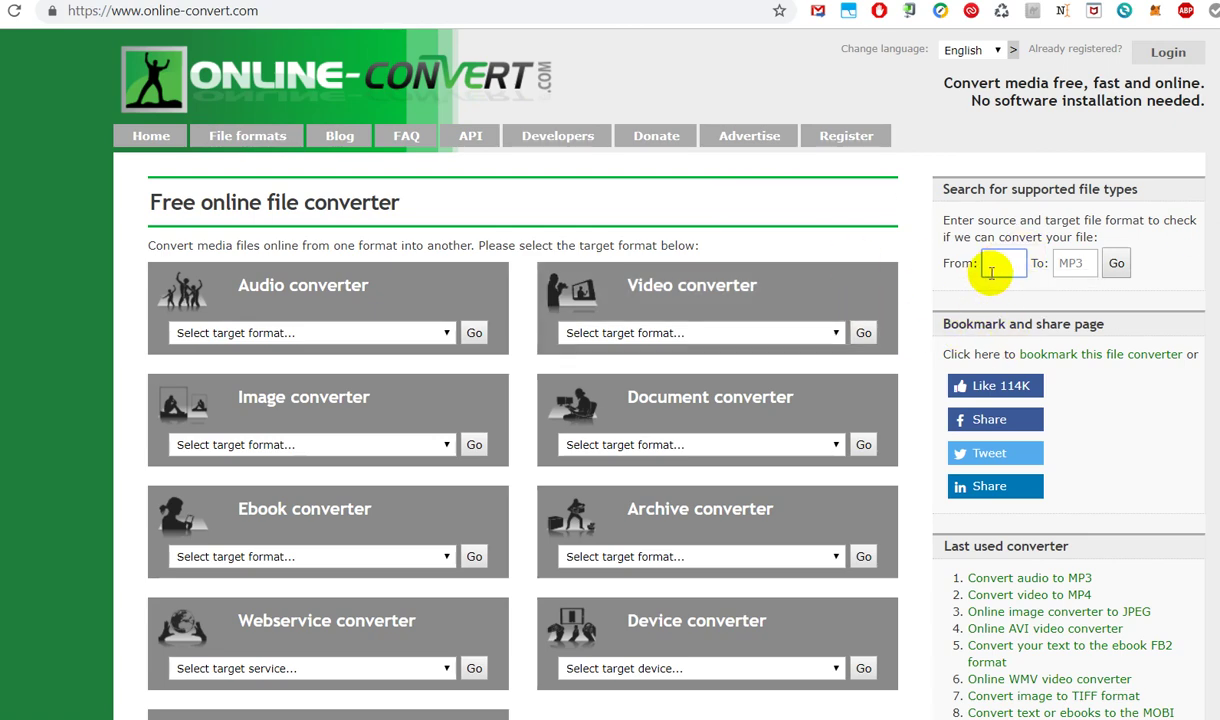
{"action": "left_click", "coordinate": [1012, 265]}
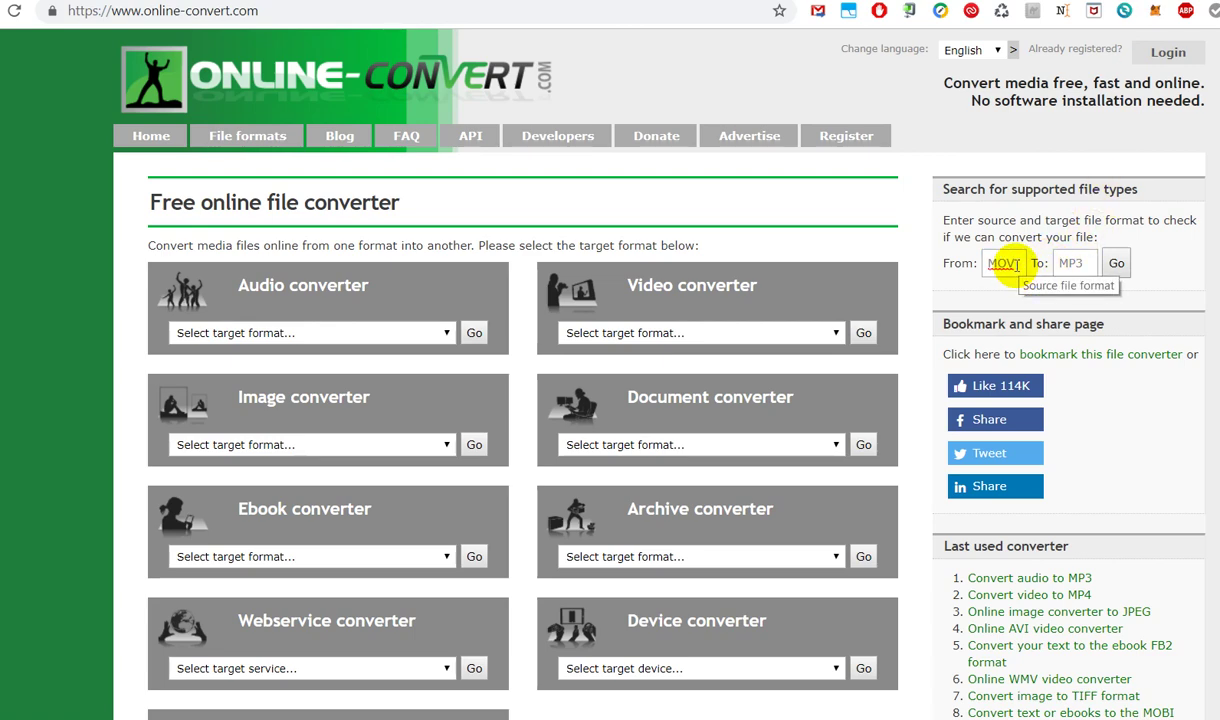
{"action": "left_click", "coordinate": [1010, 263]}
{"action": "type", "text": "pdf"}
{"action": "key", "text": "Tab"}
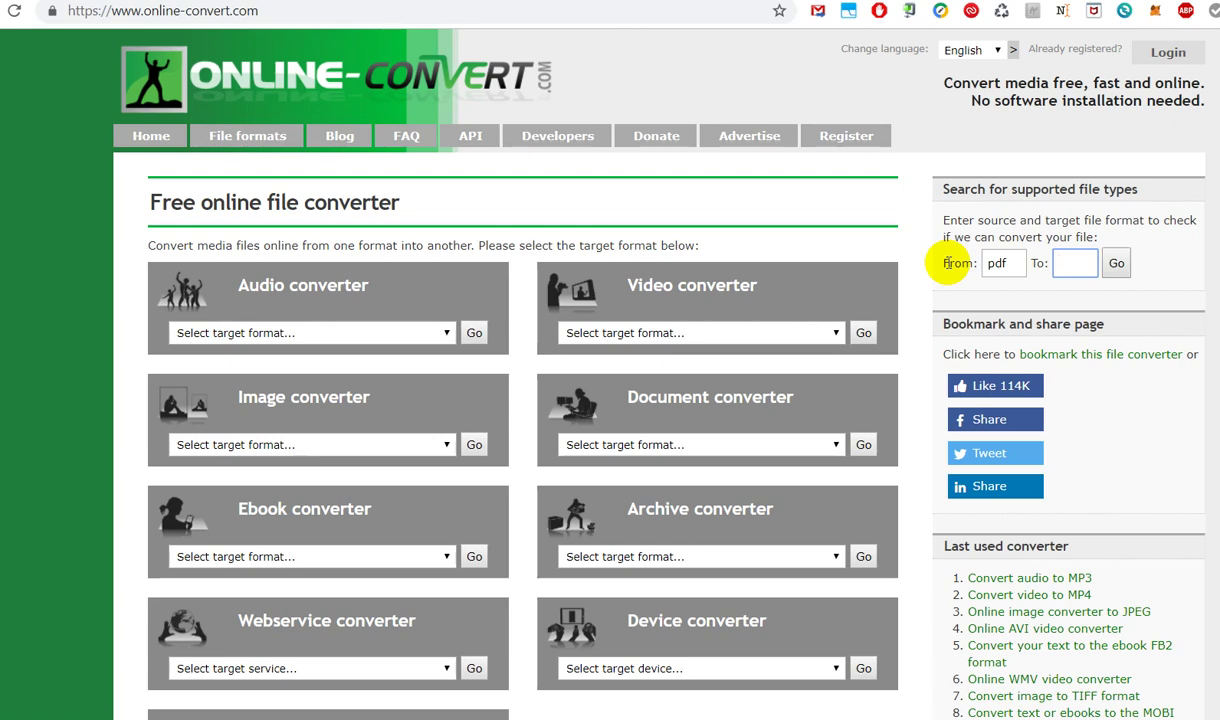
{"action": "type", "text": "mp4"}
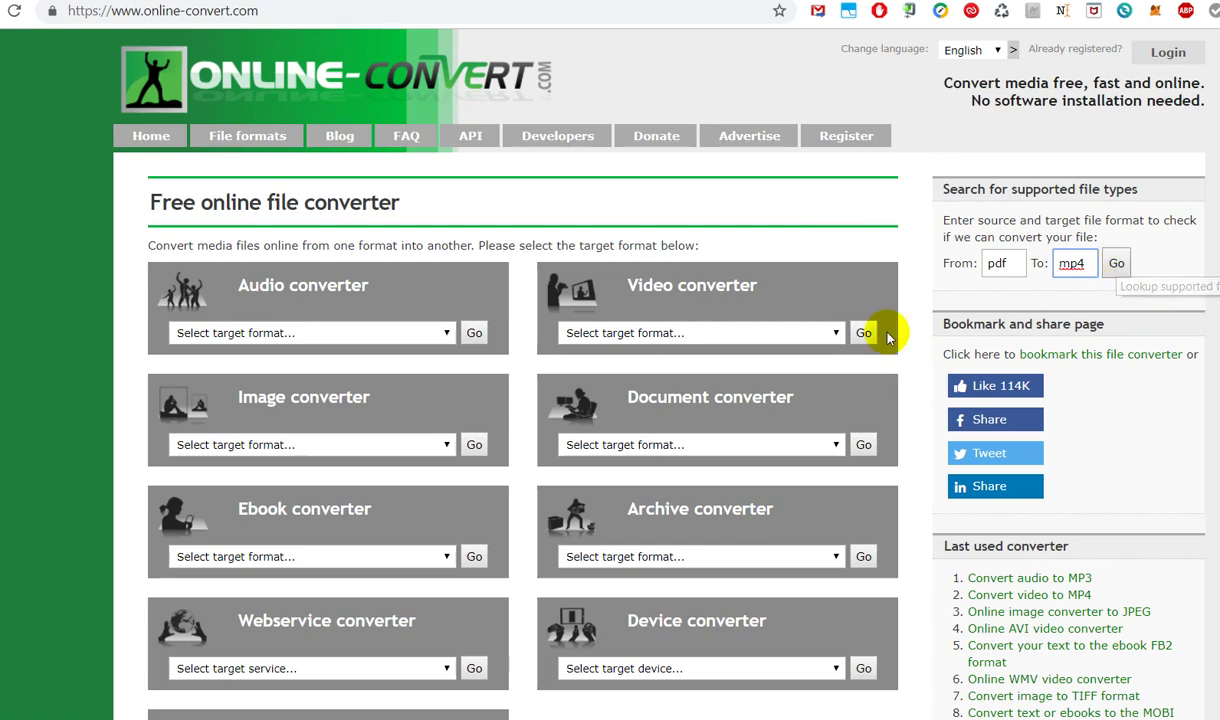
Open the Convert to MP4 page of the video converter, look over its upload options, and return to the homepage.
{"action": "left_click", "coordinate": [836, 333]}
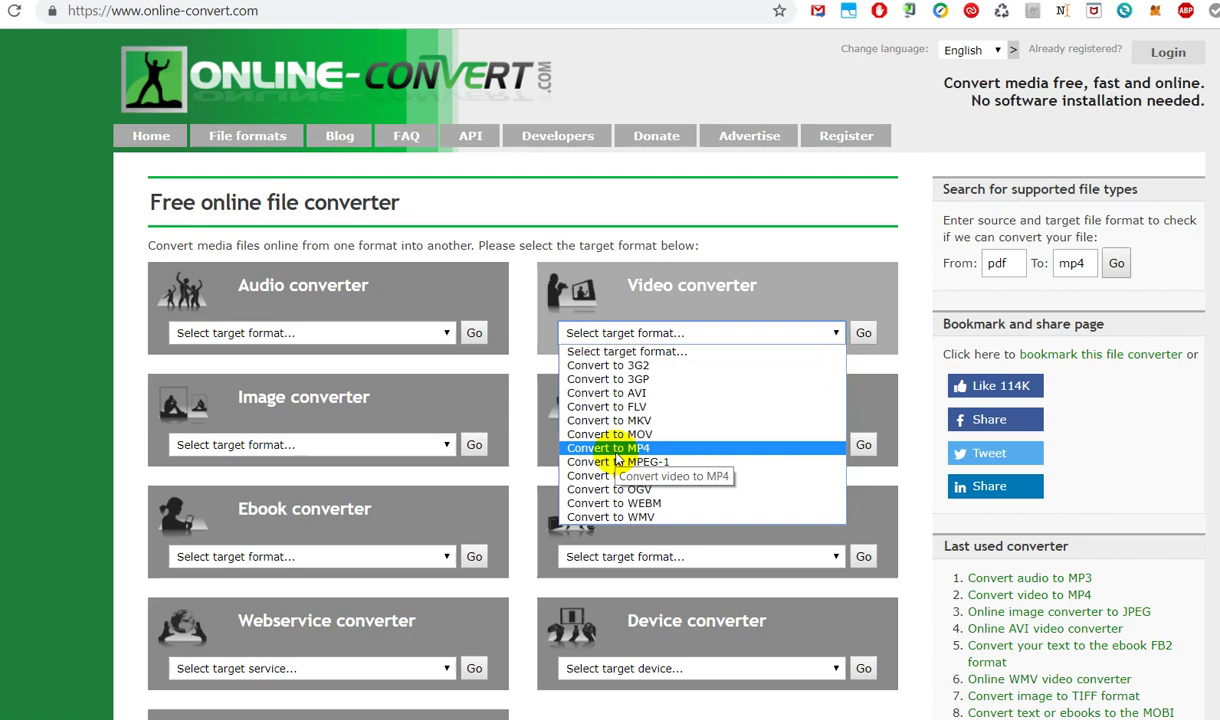
{"action": "left_click", "coordinate": [697, 449]}
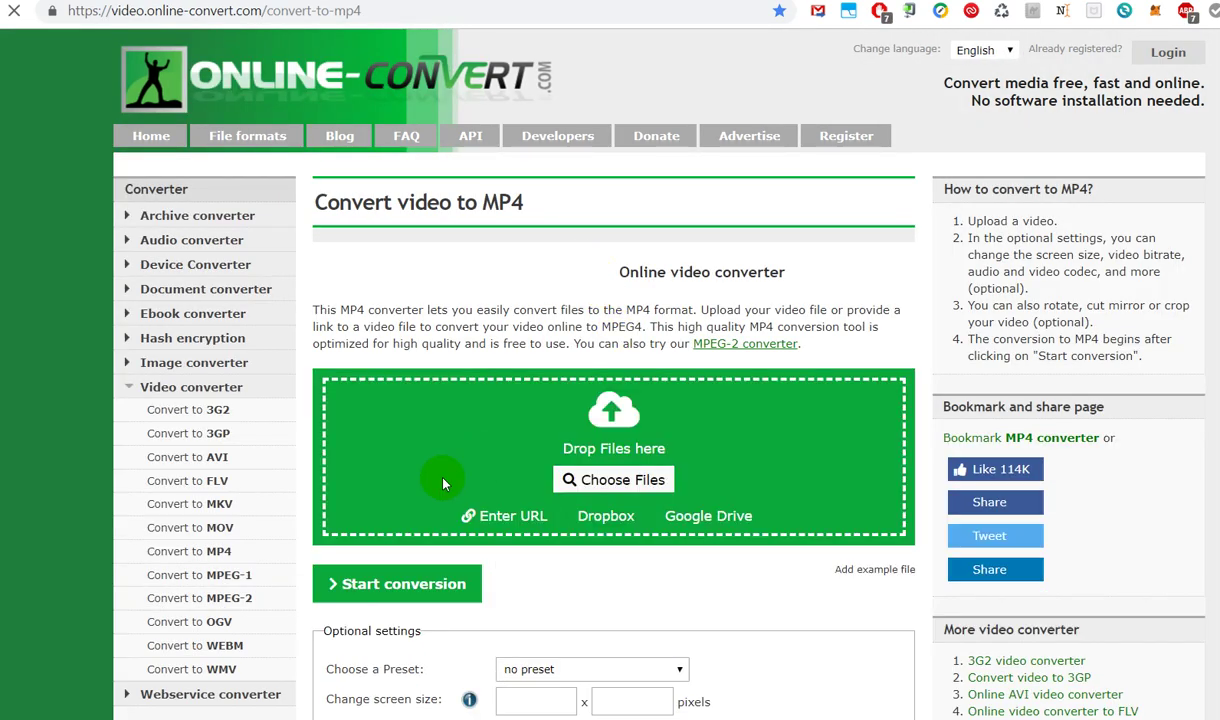
{"action": "scroll", "coordinate": [582, 520], "scroll_direction": "down", "scroll_amount": 3}
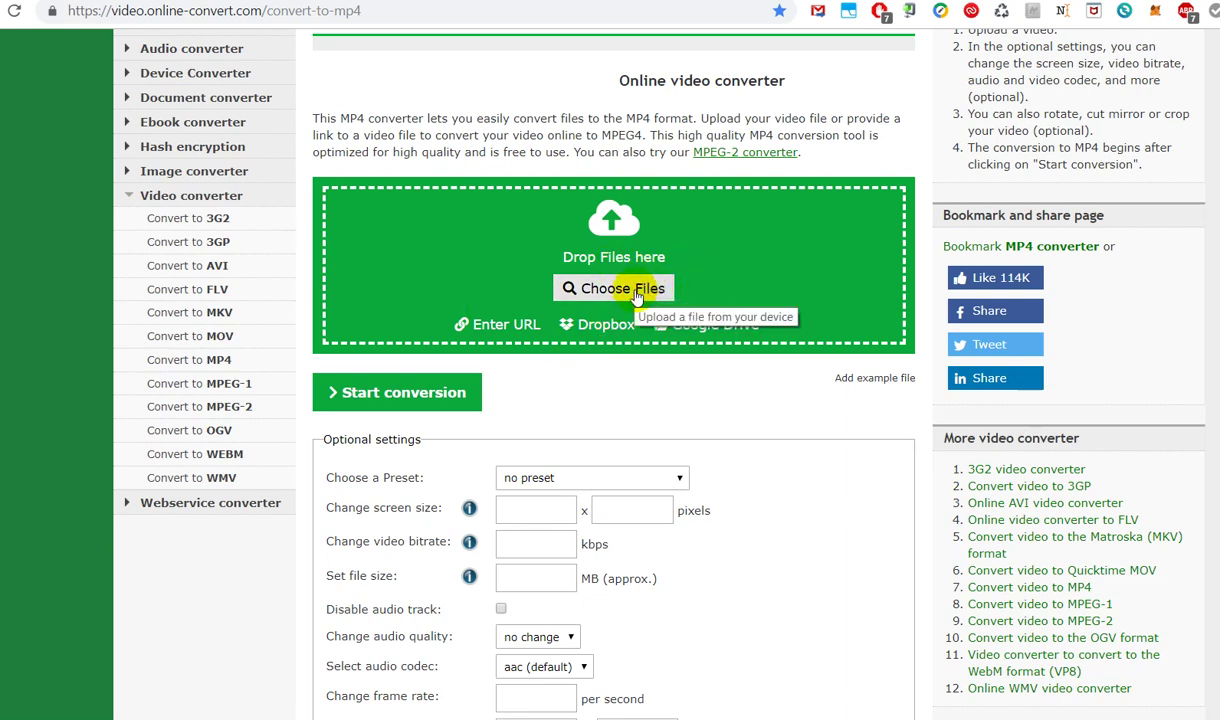
{"action": "scroll", "coordinate": [658, 325], "scroll_direction": "up", "scroll_amount": 2}
{"action": "left_click", "coordinate": [14, 10]}
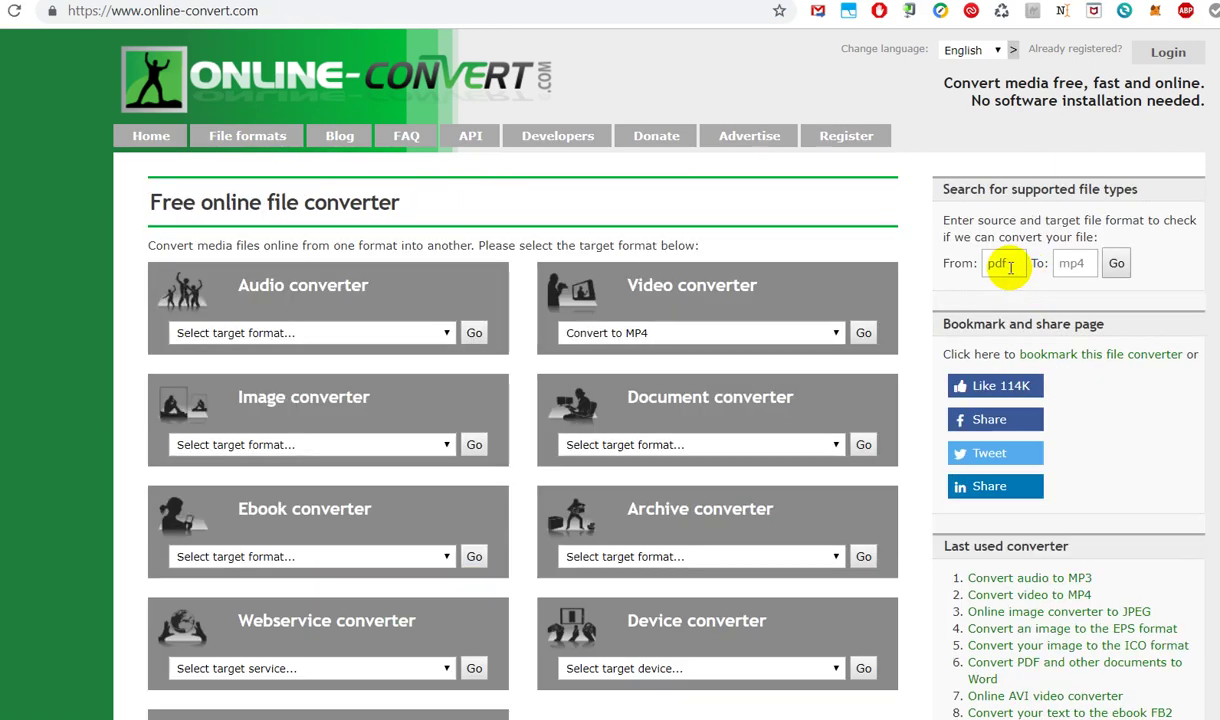
Look up whether conversion from pdf to mp4 is supported and highlight the answer on the results page.
{"action": "left_click", "coordinate": [1010, 265]}
{"action": "type", "text": "pdf"}
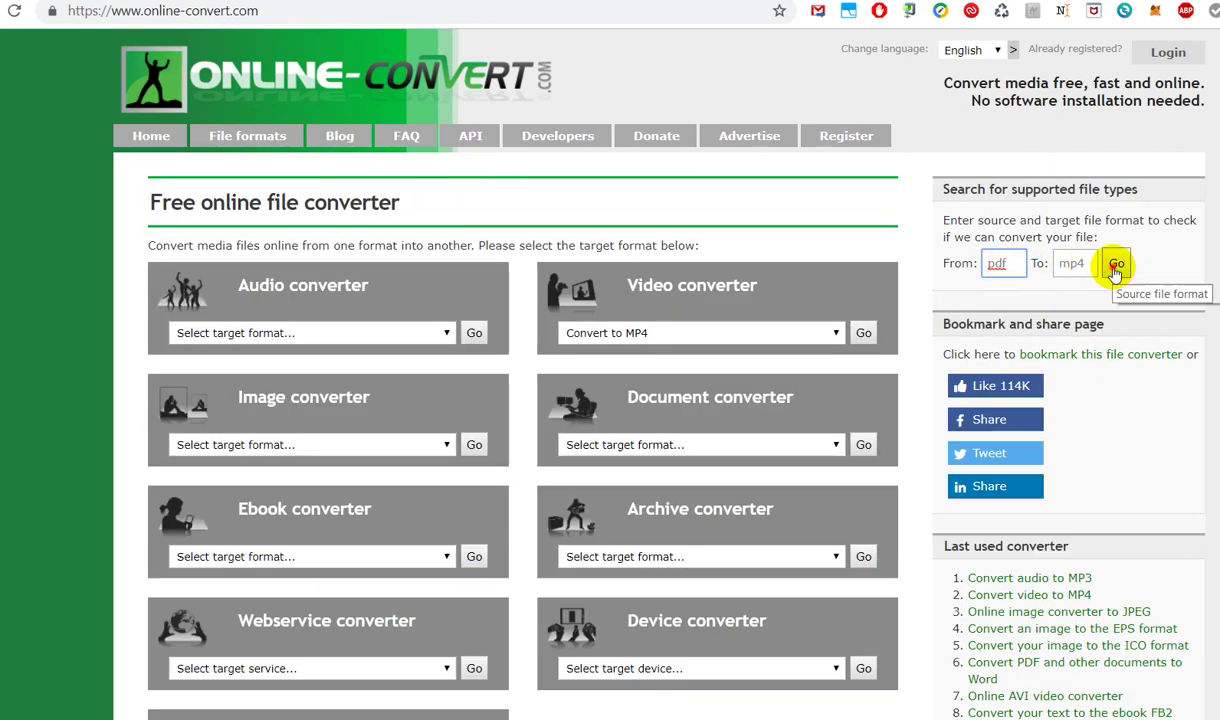
{"action": "left_click", "coordinate": [1115, 266]}
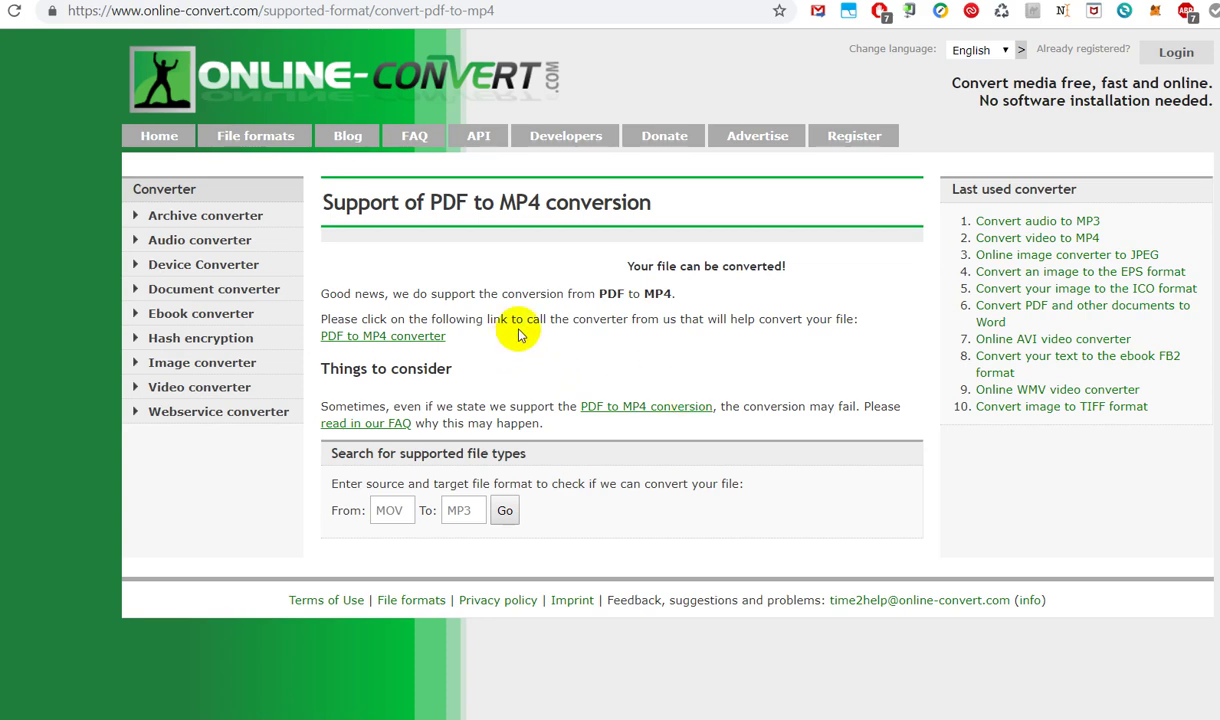
{"action": "left_click_drag", "start_coordinate": [625, 266], "coordinate": [795, 276]}
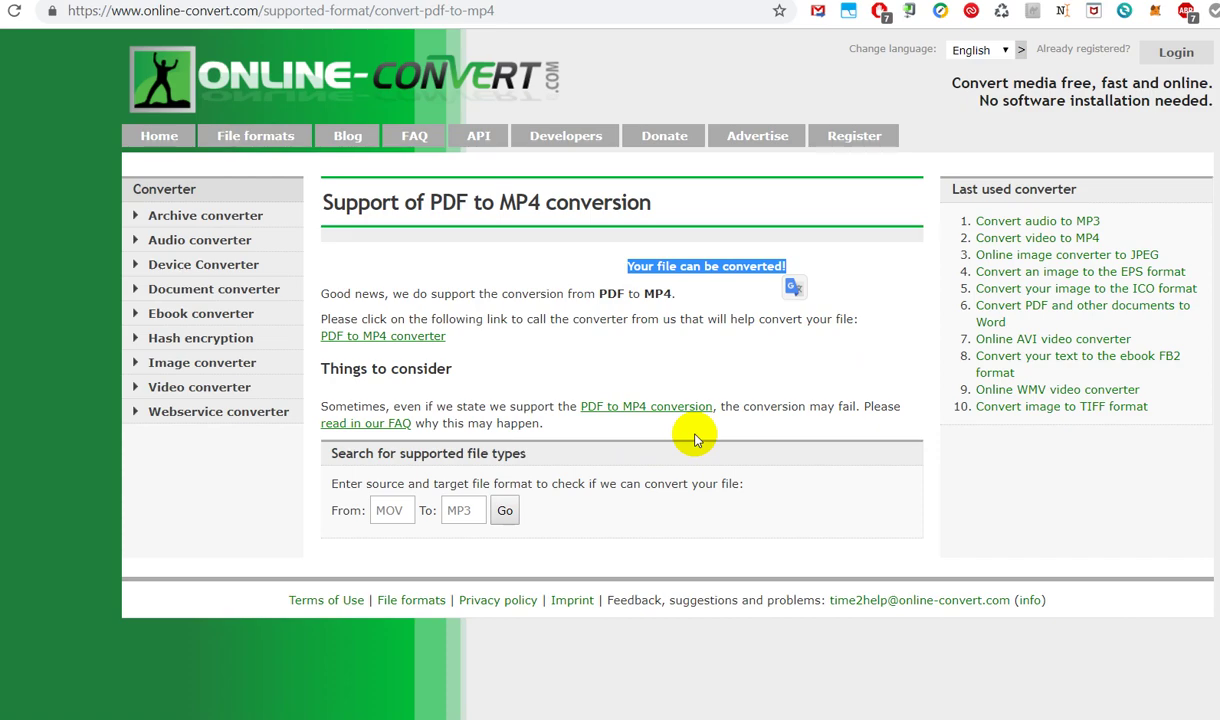
Open the PDF to MP4 converter and examine its optional settings, save settings and list of related video converters.
{"action": "left_click", "coordinate": [396, 340]}
{"action": "scroll", "coordinate": [903, 452], "scroll_direction": "down", "scroll_amount": 4}
{"action": "scroll", "coordinate": [830, 397], "scroll_direction": "down", "scroll_amount": 1}
{"action": "scroll", "coordinate": [628, 370], "scroll_direction": "down", "scroll_amount": 2}
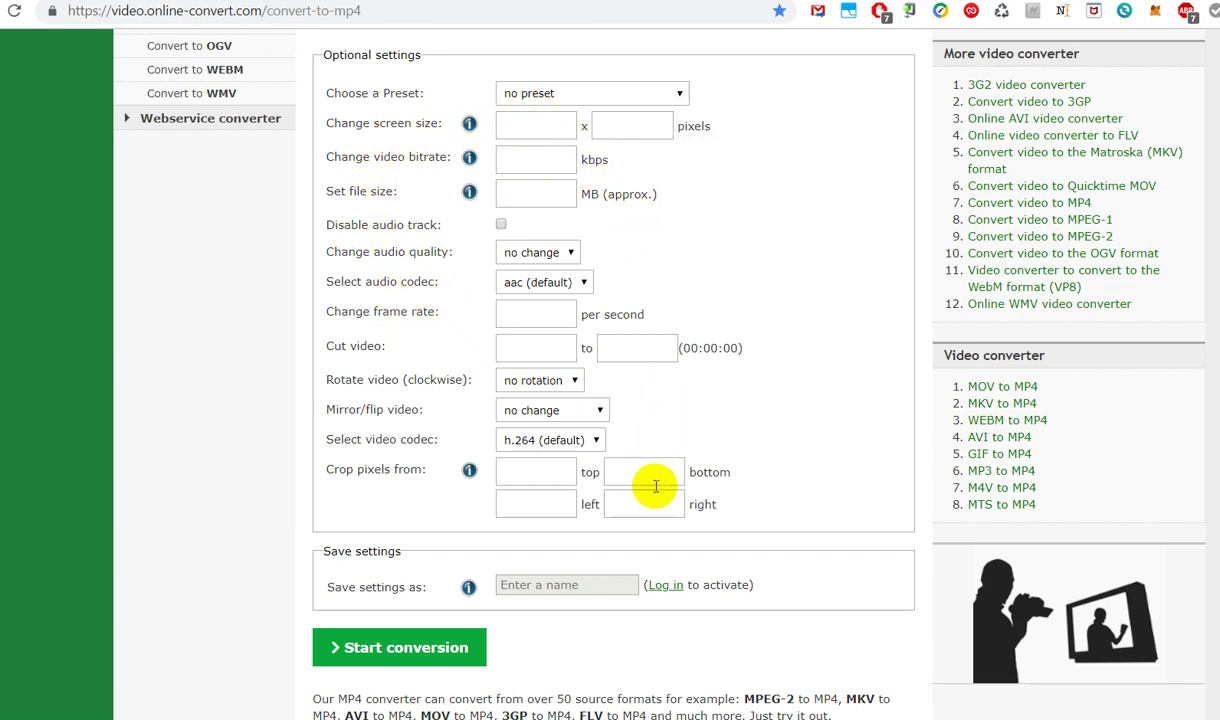
{"action": "scroll", "coordinate": [653, 496], "scroll_direction": "down", "scroll_amount": 3}
{"action": "scroll", "coordinate": [814, 525], "scroll_direction": "up", "scroll_amount": 3}
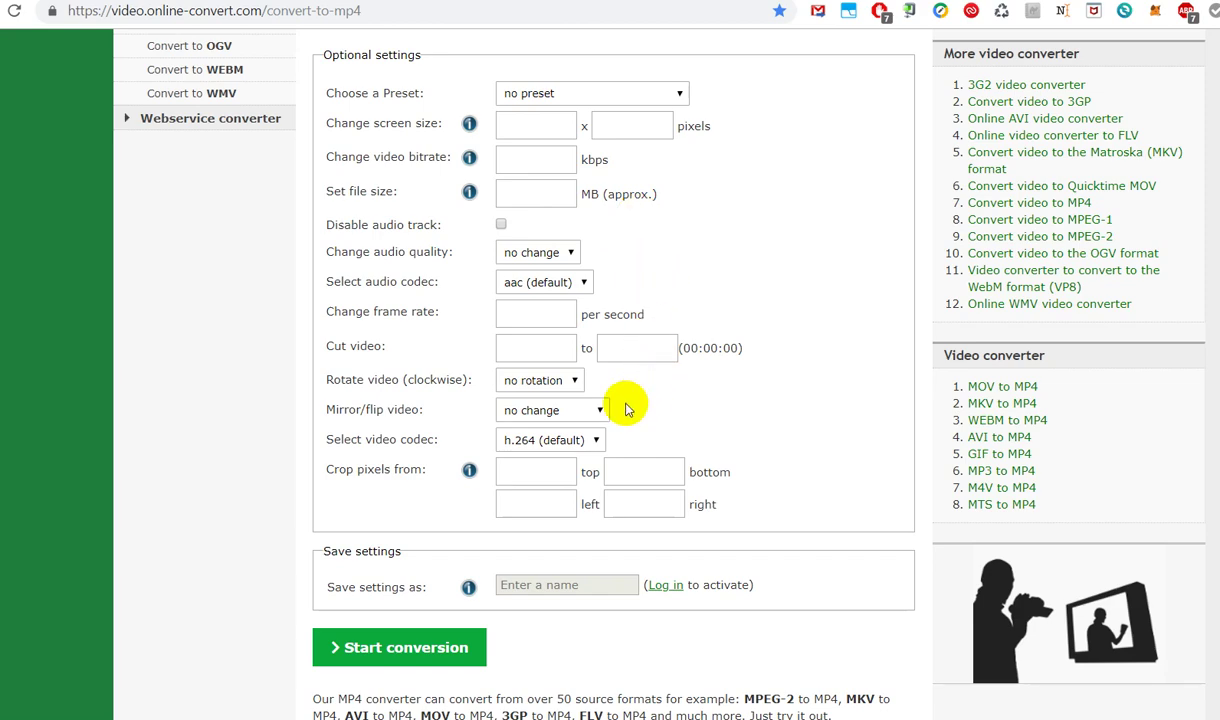
{"action": "scroll", "coordinate": [613, 370], "scroll_direction": "up", "scroll_amount": 2}
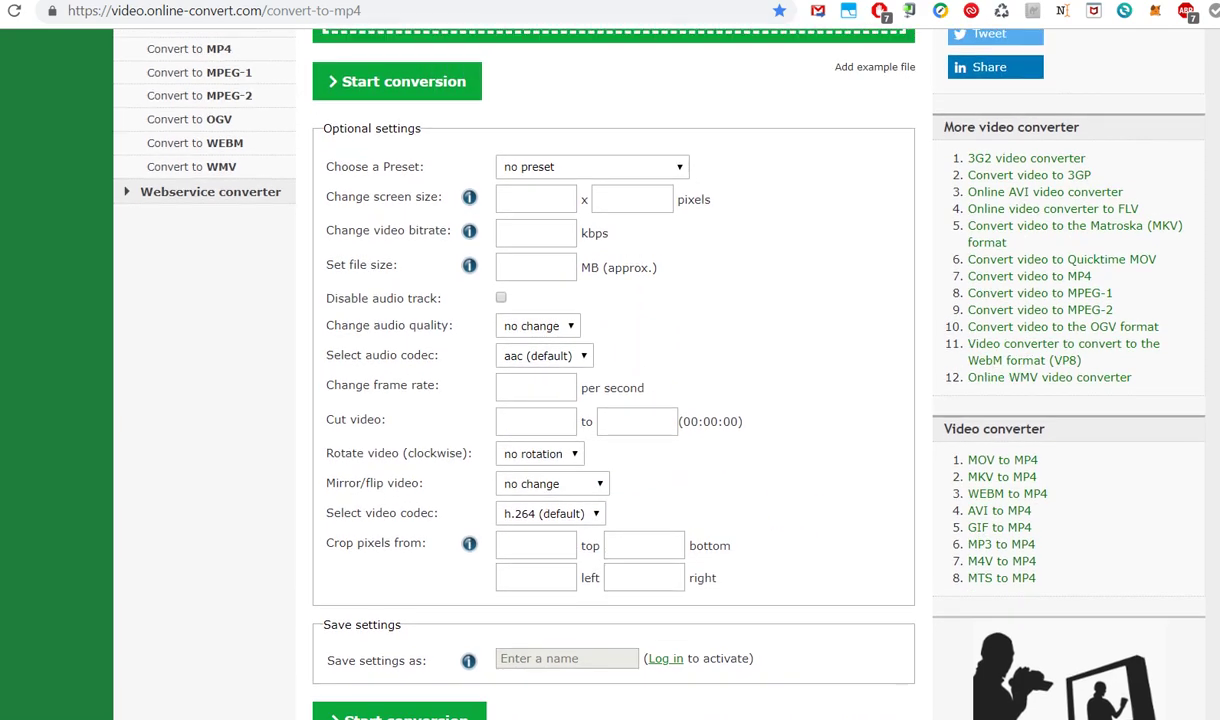
{"action": "scroll", "coordinate": [1040, 290], "scroll_direction": "up", "scroll_amount": 1}
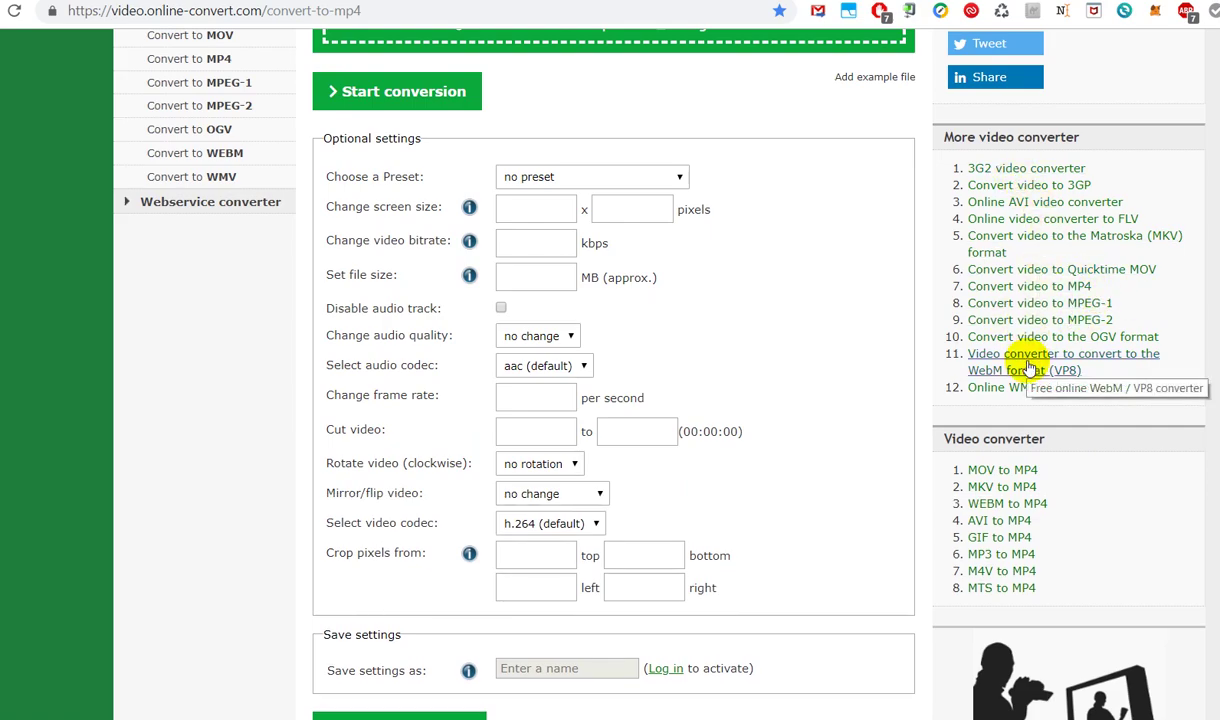
{"action": "scroll", "coordinate": [628, 358], "scroll_direction": "up", "scroll_amount": 5}
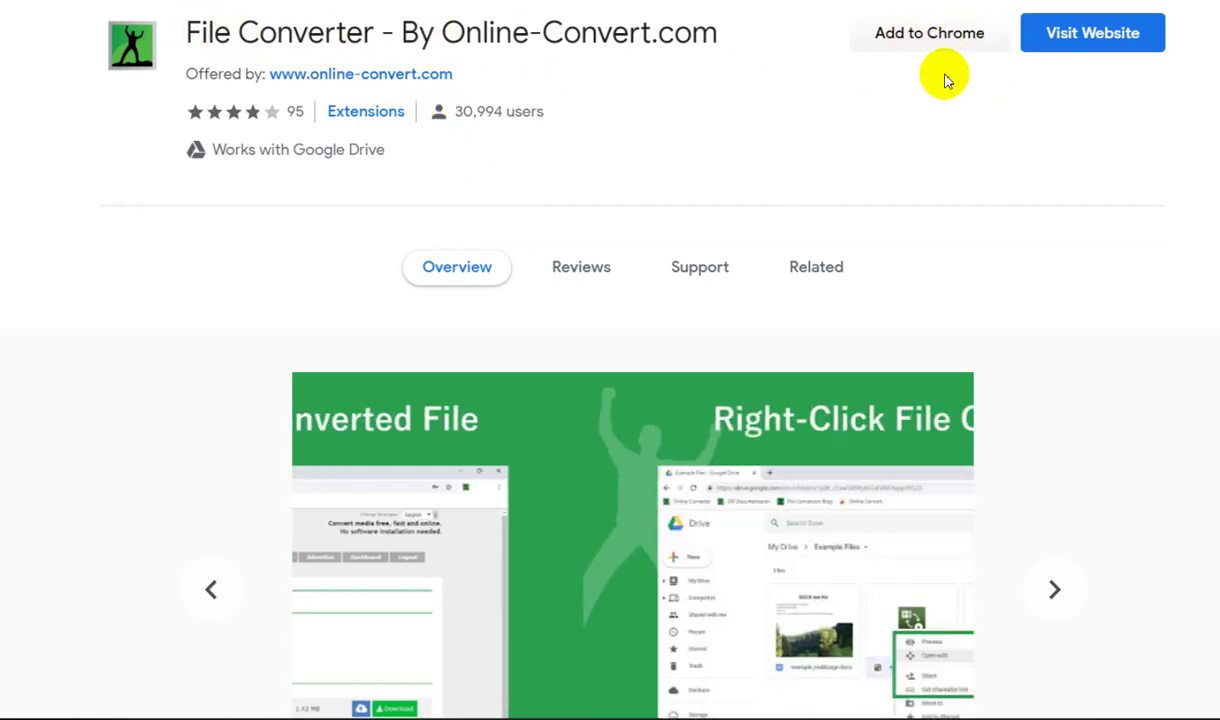
Show the File Converter extension's user reviews and sort them by Recent.
{"action": "mouse_move", "coordinate": [242, 116]}
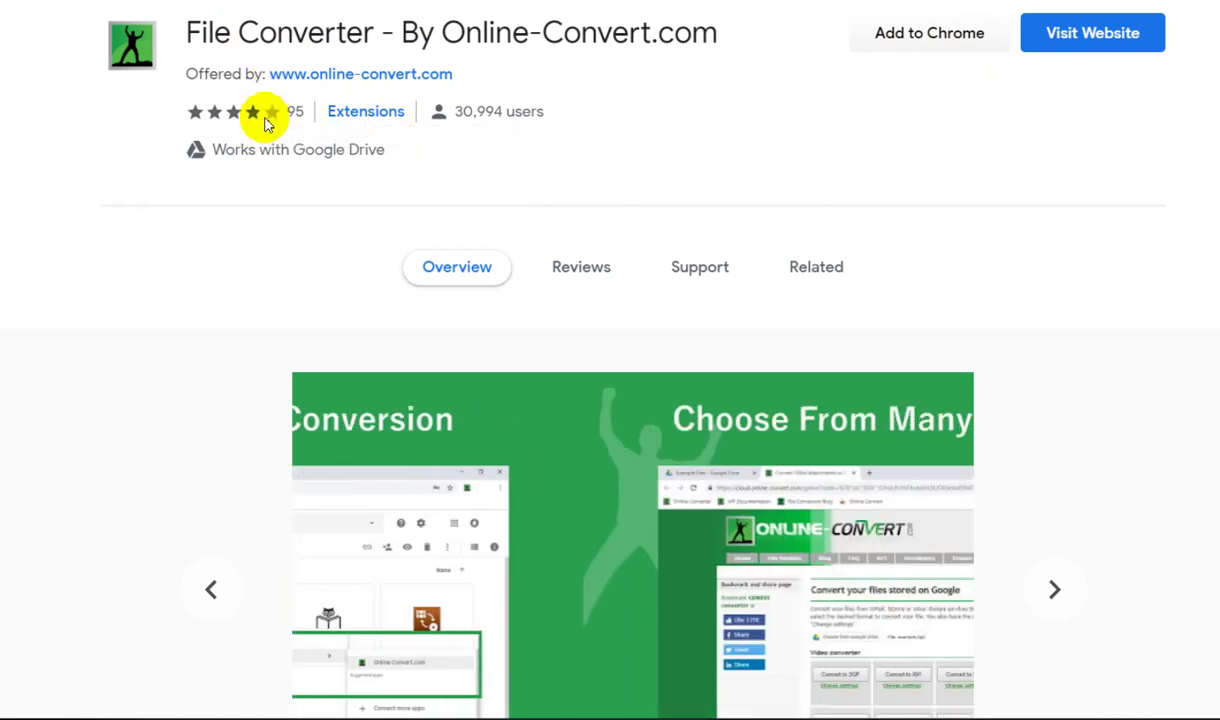
{"action": "left_click", "coordinate": [577, 274]}
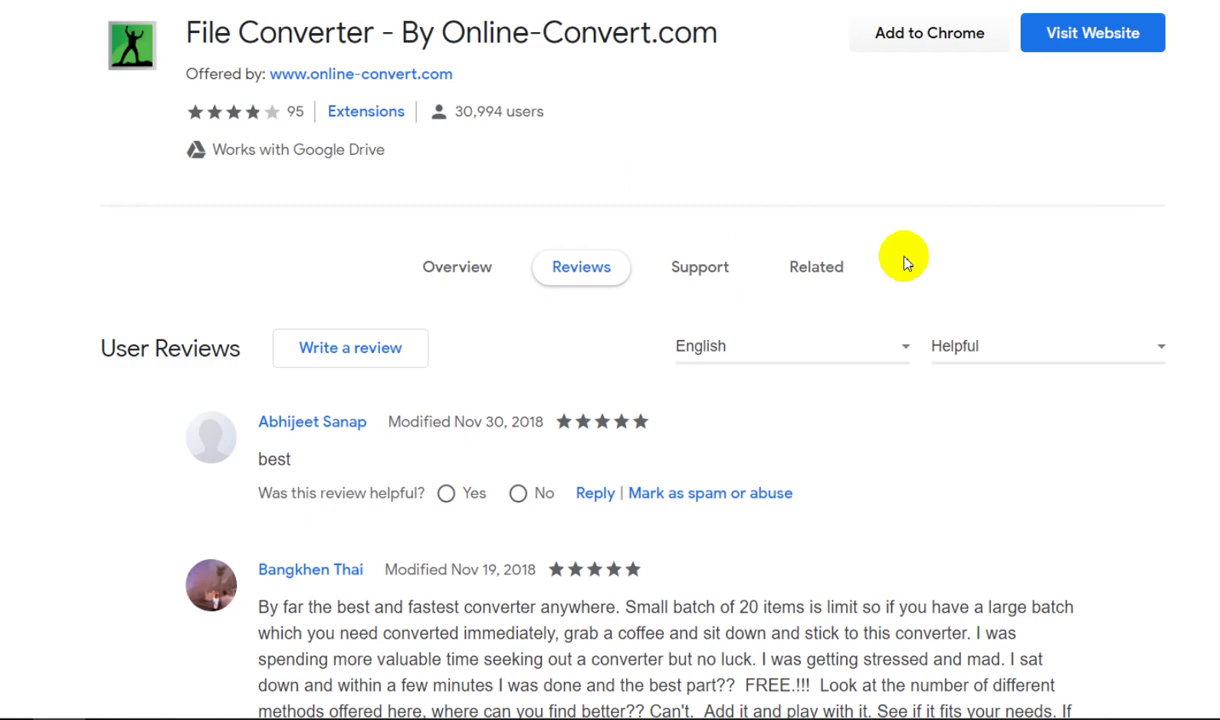
{"action": "scroll", "coordinate": [905, 260], "scroll_direction": "down", "scroll_amount": 2}
{"action": "scroll", "coordinate": [890, 262], "scroll_direction": "down", "scroll_amount": 2}
{"action": "scroll", "coordinate": [890, 272], "scroll_direction": "up", "scroll_amount": 2}
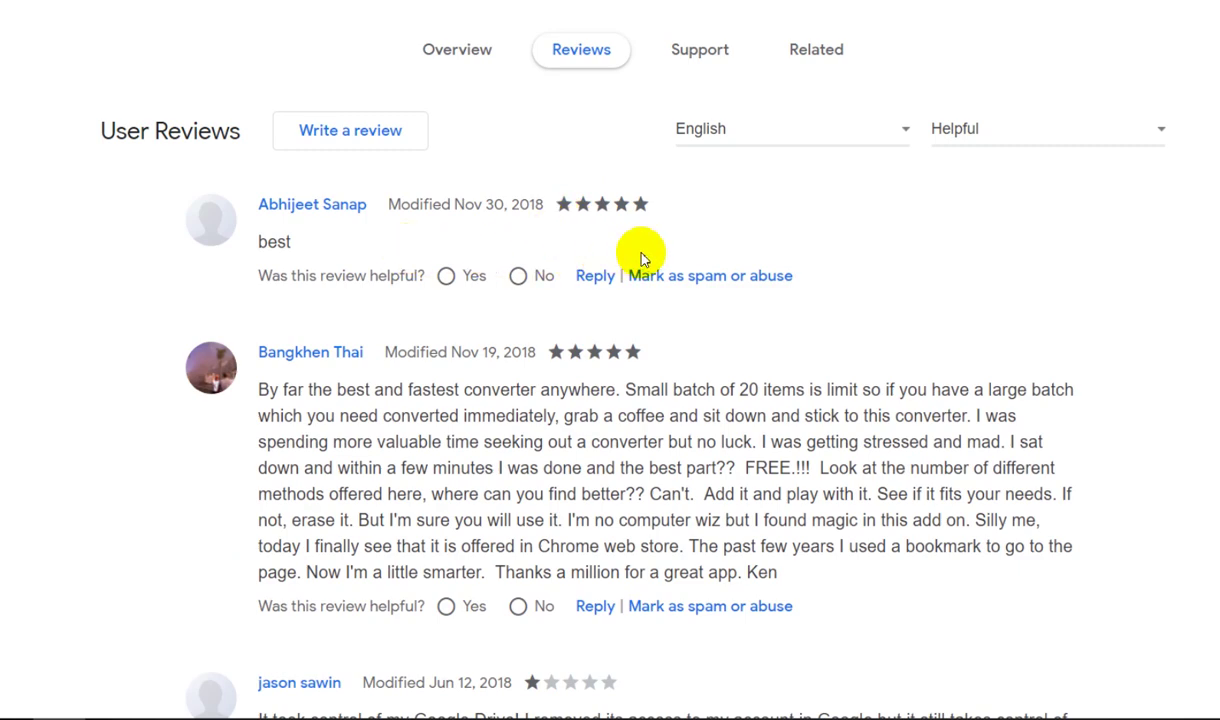
{"action": "left_click", "coordinate": [1127, 127]}
{"action": "left_click", "coordinate": [1016, 215]}
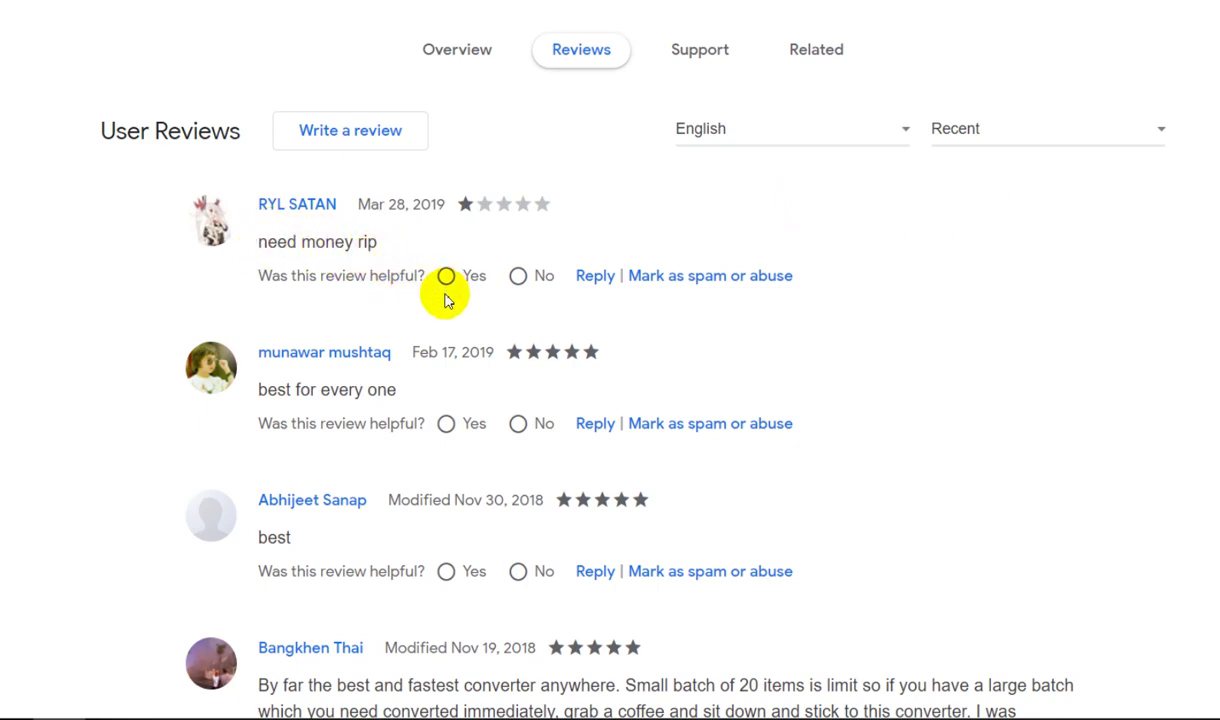
Read through the extension's recent user reviews, checking star ratings and complaints down to the 2017 entries.
{"action": "scroll", "coordinate": [452, 297], "scroll_direction": "down", "scroll_amount": 2}
{"action": "scroll", "coordinate": [550, 280], "scroll_direction": "down", "scroll_amount": 6}
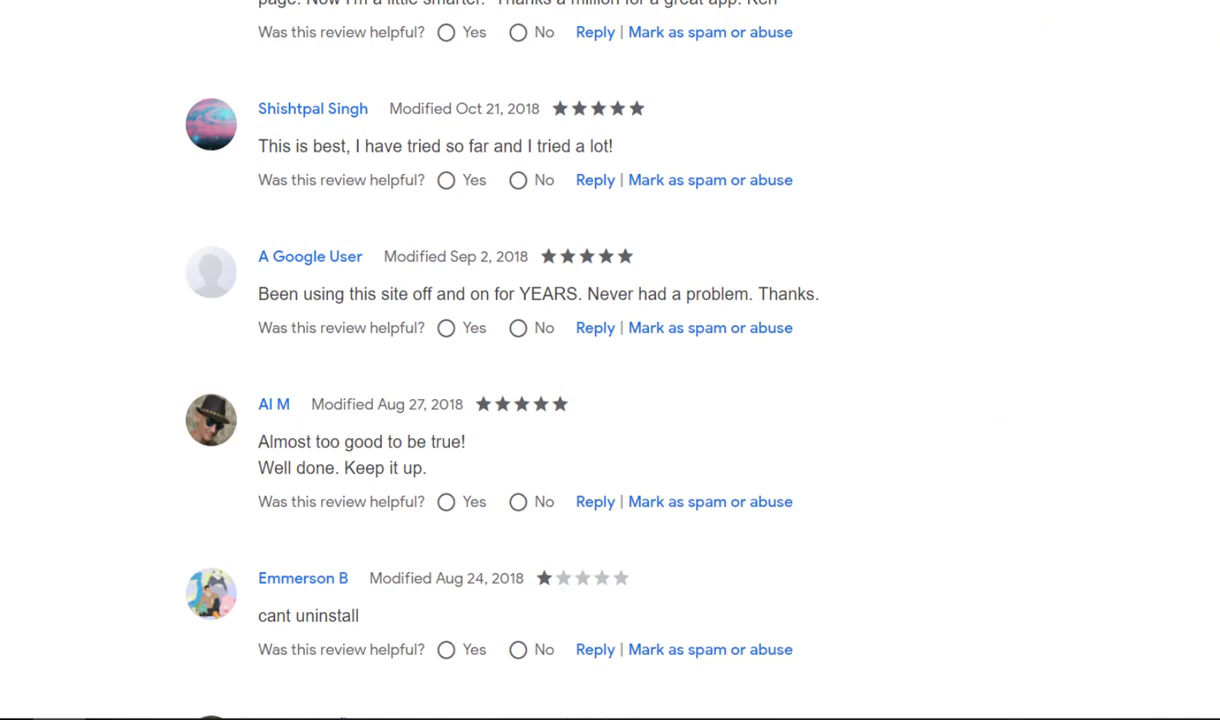
{"action": "scroll", "coordinate": [1111, 210], "scroll_direction": "down", "scroll_amount": 6}
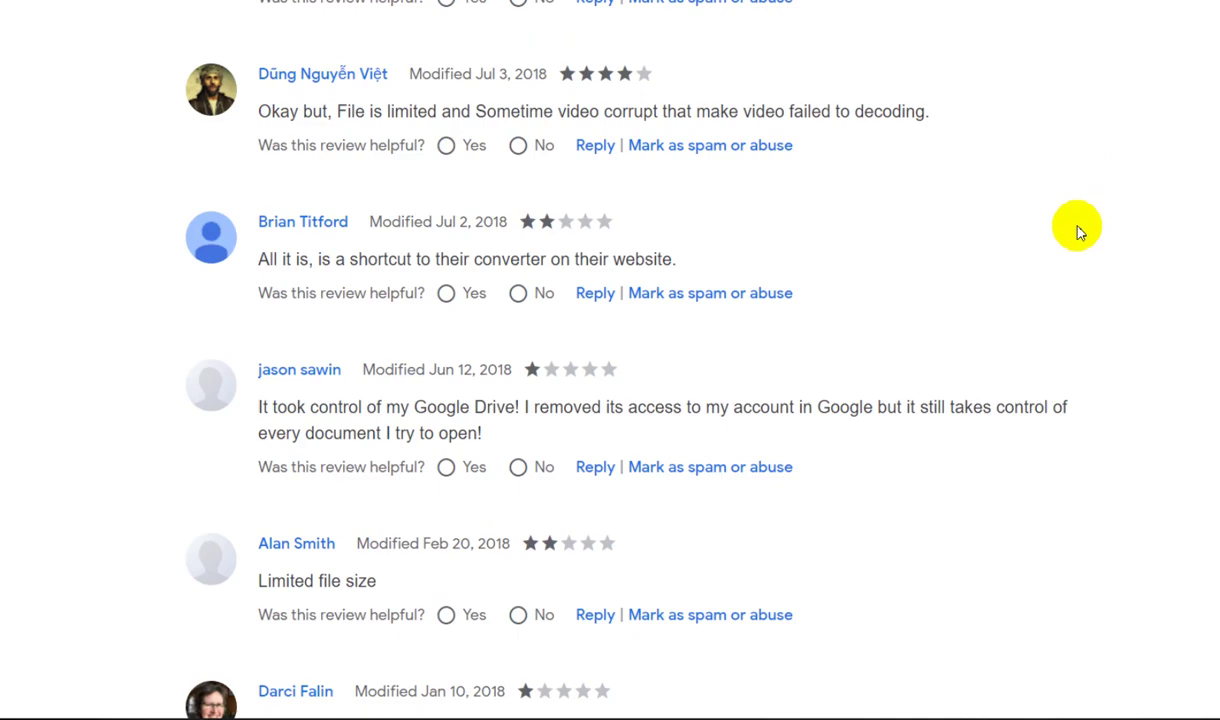
{"action": "scroll", "coordinate": [1078, 232], "scroll_direction": "down", "scroll_amount": 4}
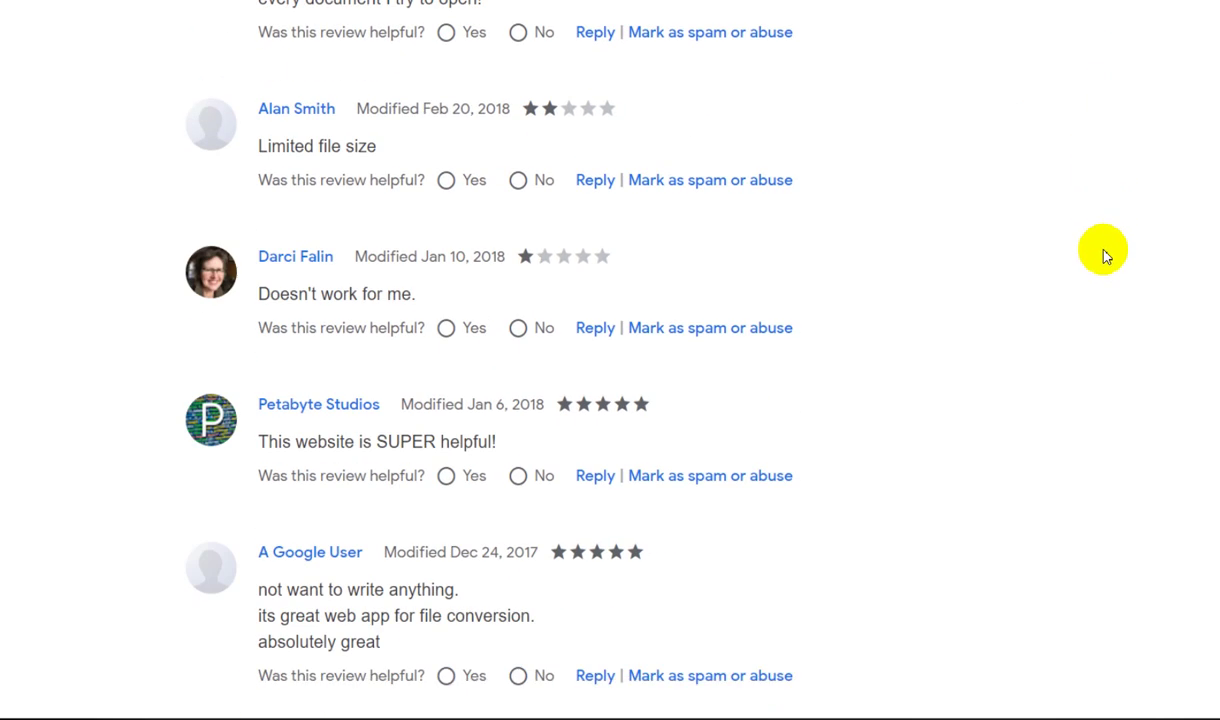
{"action": "scroll", "coordinate": [844, 240], "scroll_direction": "down", "scroll_amount": 2}
{"action": "scroll", "coordinate": [844, 240], "scroll_direction": "down", "scroll_amount": 2}
{"action": "scroll", "coordinate": [844, 245], "scroll_direction": "down", "scroll_amount": 2}
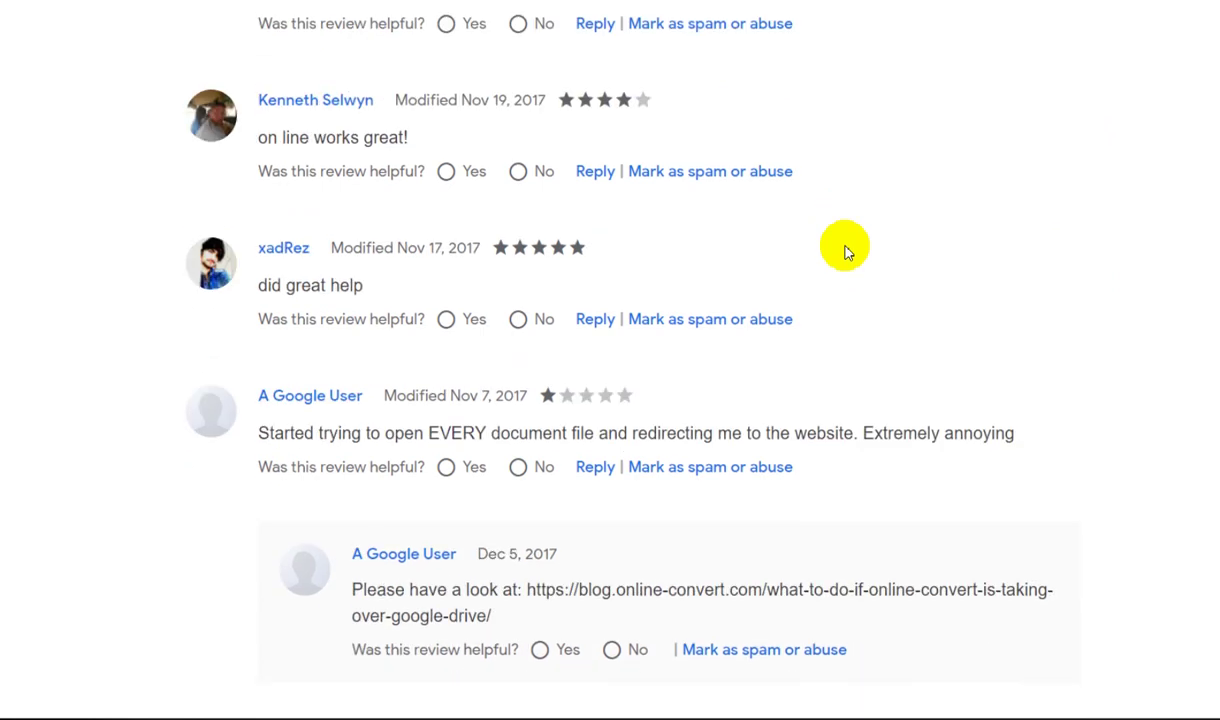
{"action": "scroll", "coordinate": [1006, 262], "scroll_direction": "down", "scroll_amount": 4}
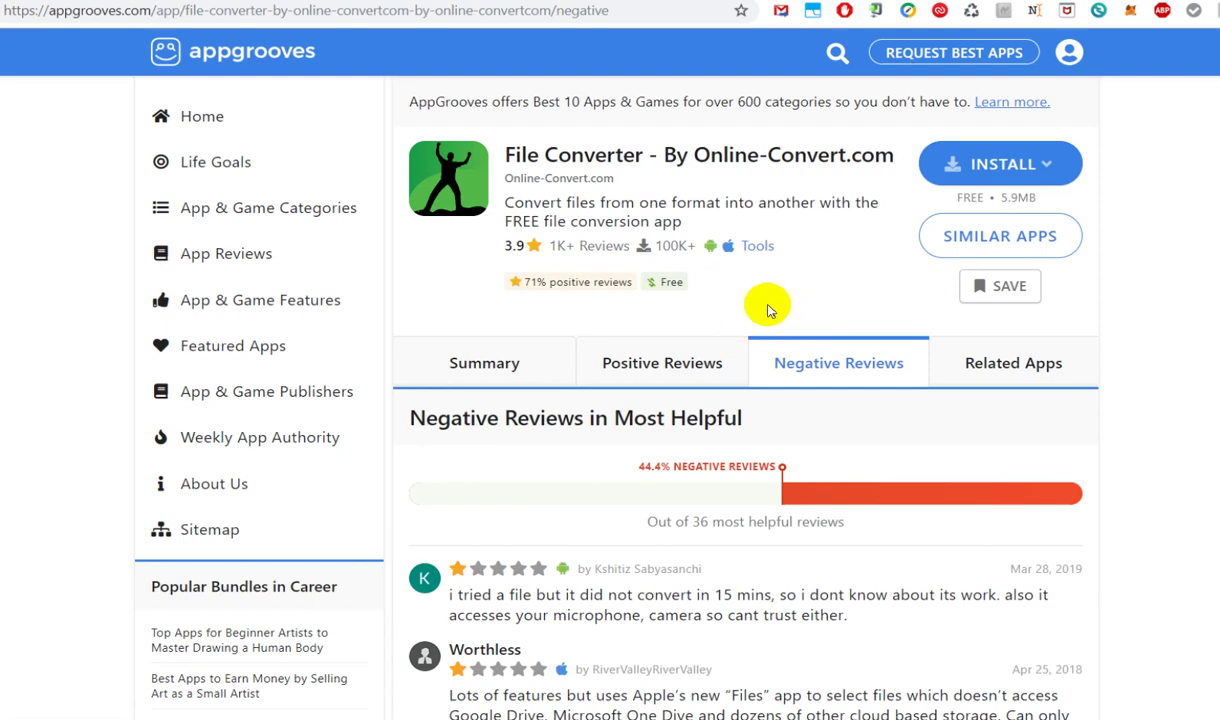
Examine the most helpful and most recent negative reviews of File Converter on AppGrooves, and open the app's install options.
{"action": "scroll", "coordinate": [755, 333], "scroll_direction": "down", "scroll_amount": 2}
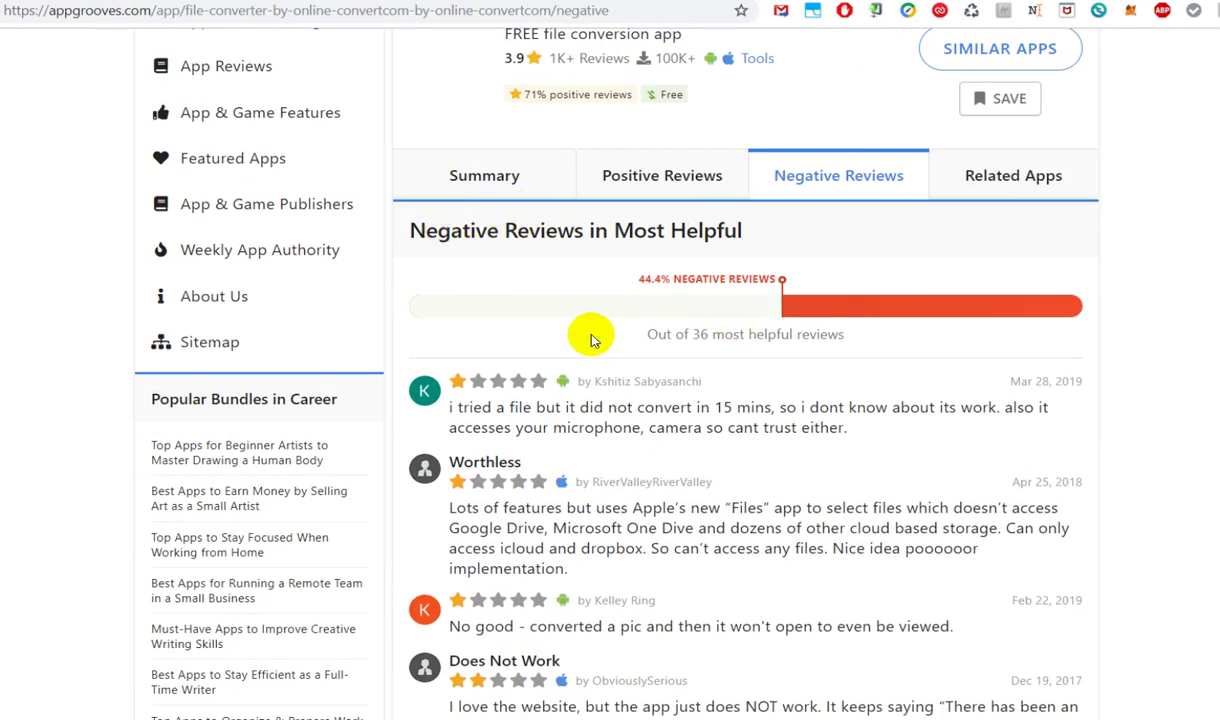
{"action": "scroll", "coordinate": [510, 340], "scroll_direction": "down", "scroll_amount": 1}
{"action": "scroll", "coordinate": [557, 463], "scroll_direction": "down", "scroll_amount": 3}
{"action": "scroll", "coordinate": [553, 445], "scroll_direction": "down", "scroll_amount": 2}
{"action": "scroll", "coordinate": [554, 451], "scroll_direction": "down", "scroll_amount": 6}
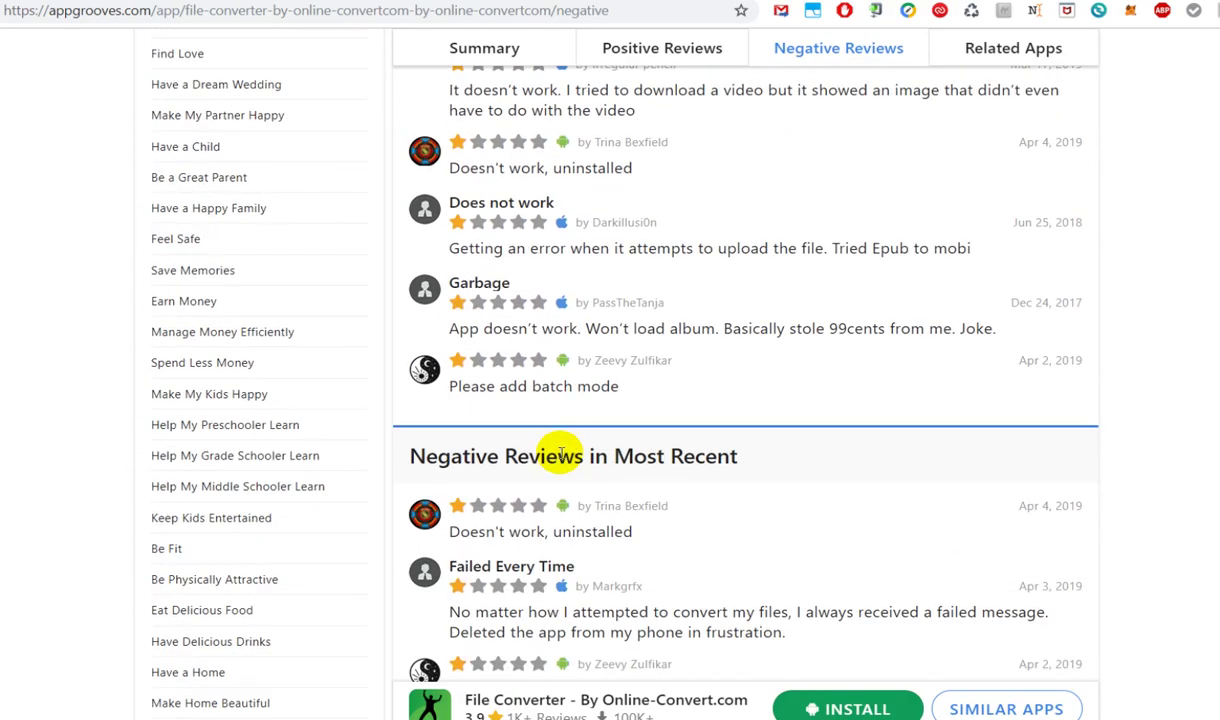
{"action": "scroll", "coordinate": [600, 395], "scroll_direction": "down", "scroll_amount": 3}
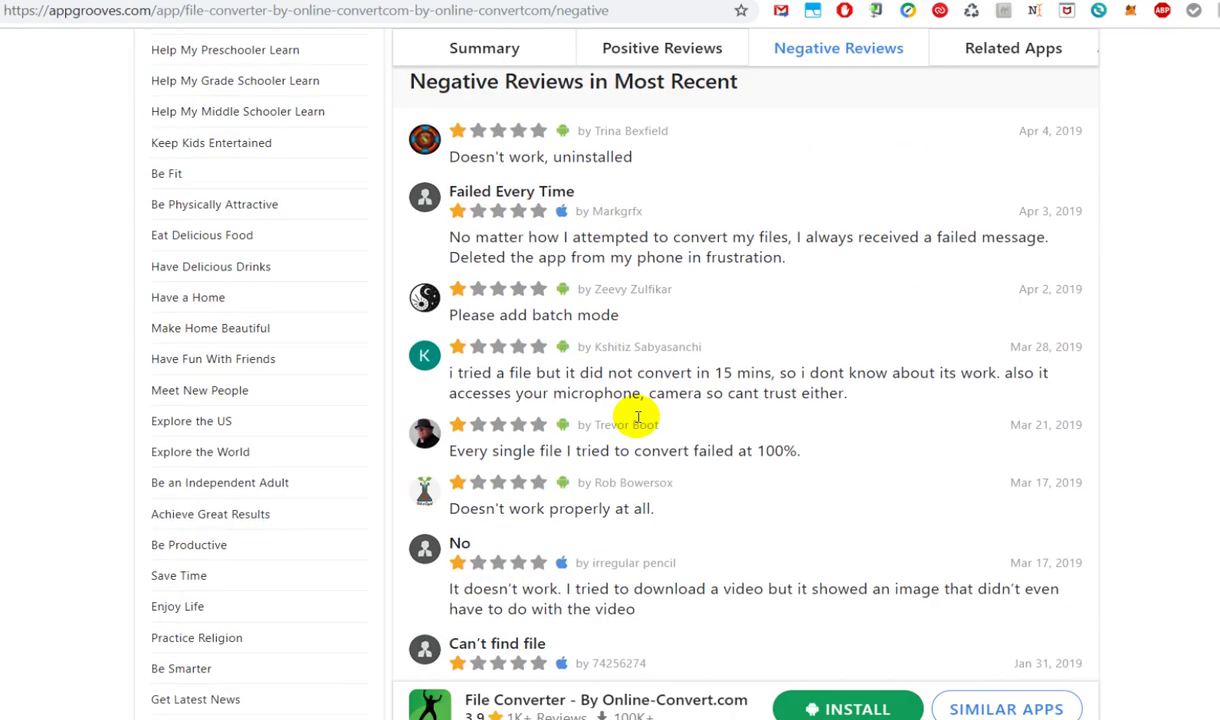
{"action": "scroll", "coordinate": [852, 450], "scroll_direction": "down", "scroll_amount": 2}
{"action": "scroll", "coordinate": [890, 455], "scroll_direction": "up", "scroll_amount": 10}
{"action": "scroll", "coordinate": [878, 455], "scroll_direction": "up", "scroll_amount": 3}
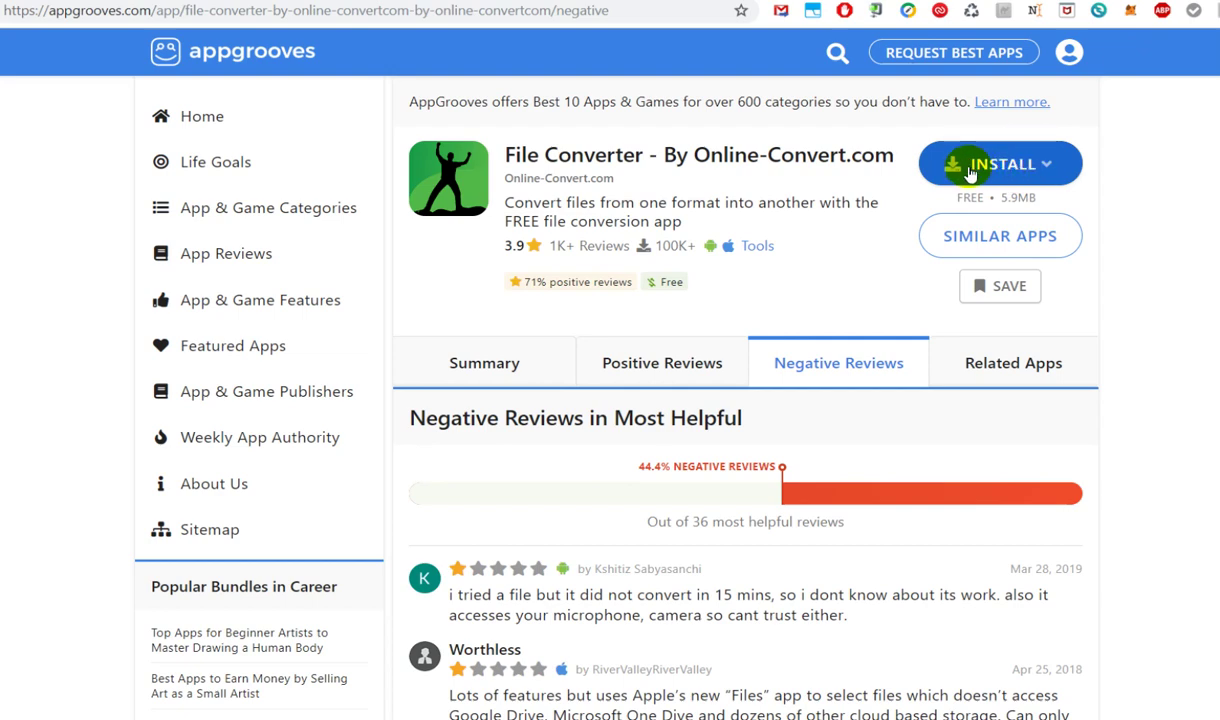
{"action": "left_click", "coordinate": [1040, 168]}
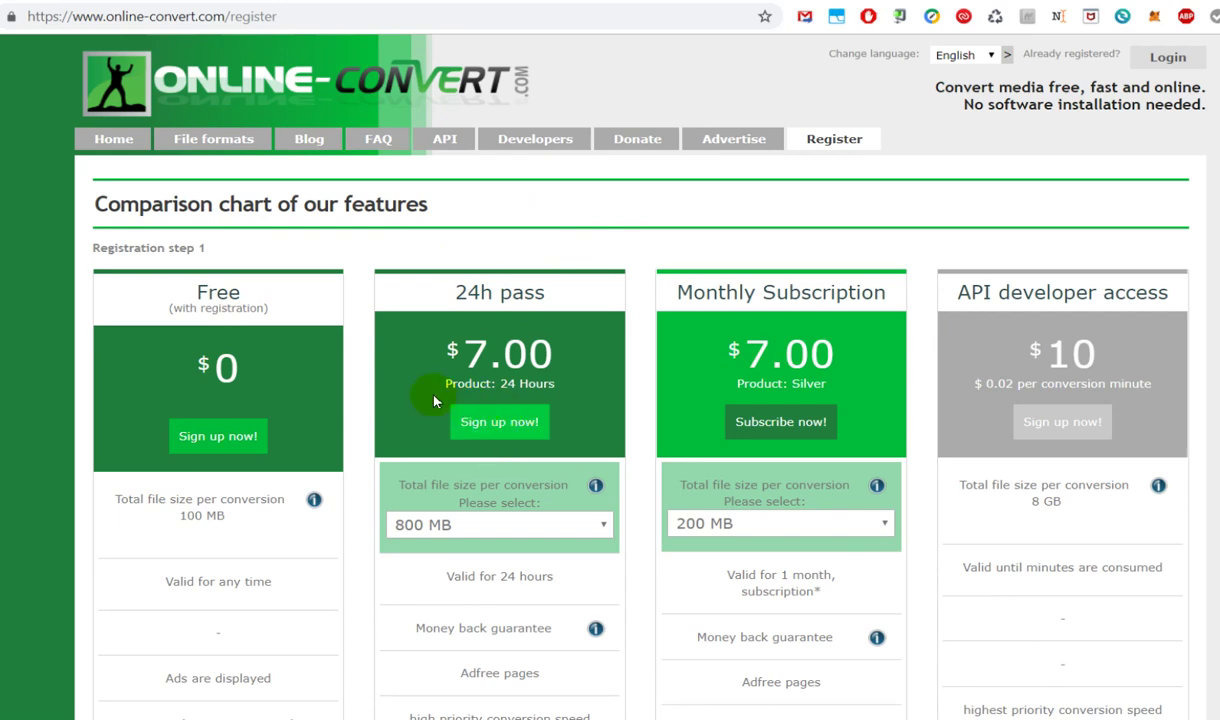
Highlight the Free plan's name and its total file size per conversion in the feature comparison chart.
{"action": "double_click", "coordinate": [195, 292]}
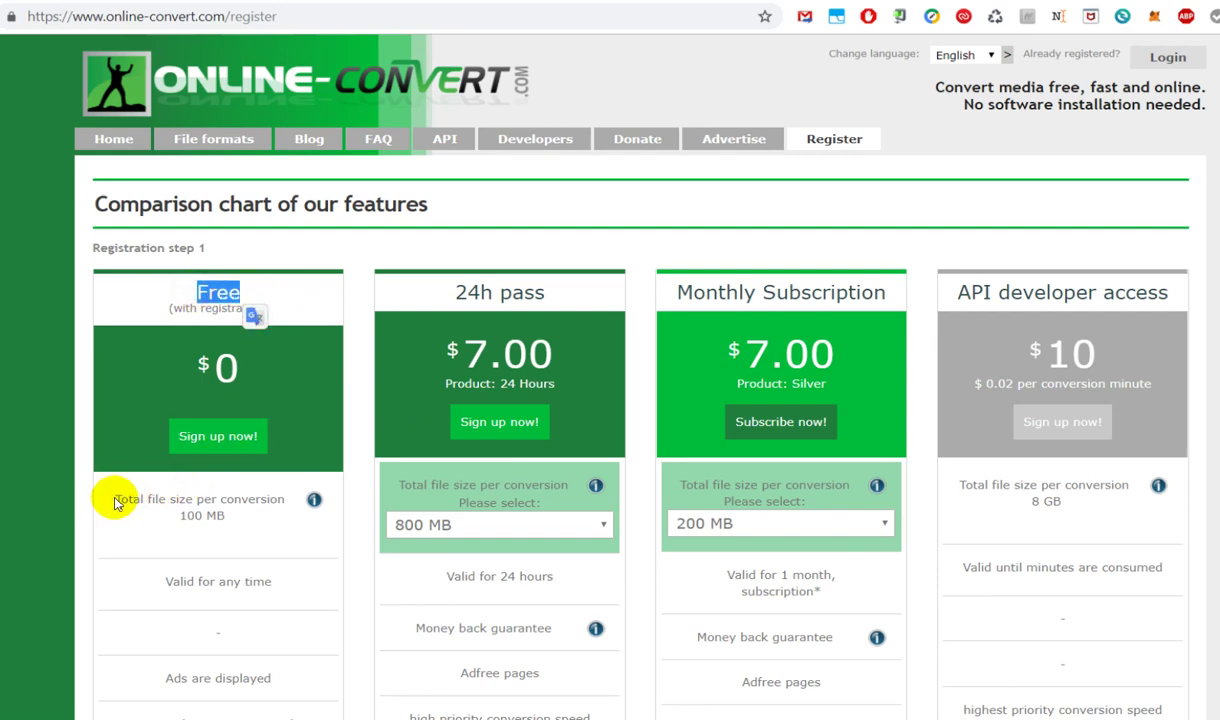
{"action": "left_click_drag", "start_coordinate": [116, 498], "coordinate": [222, 513]}
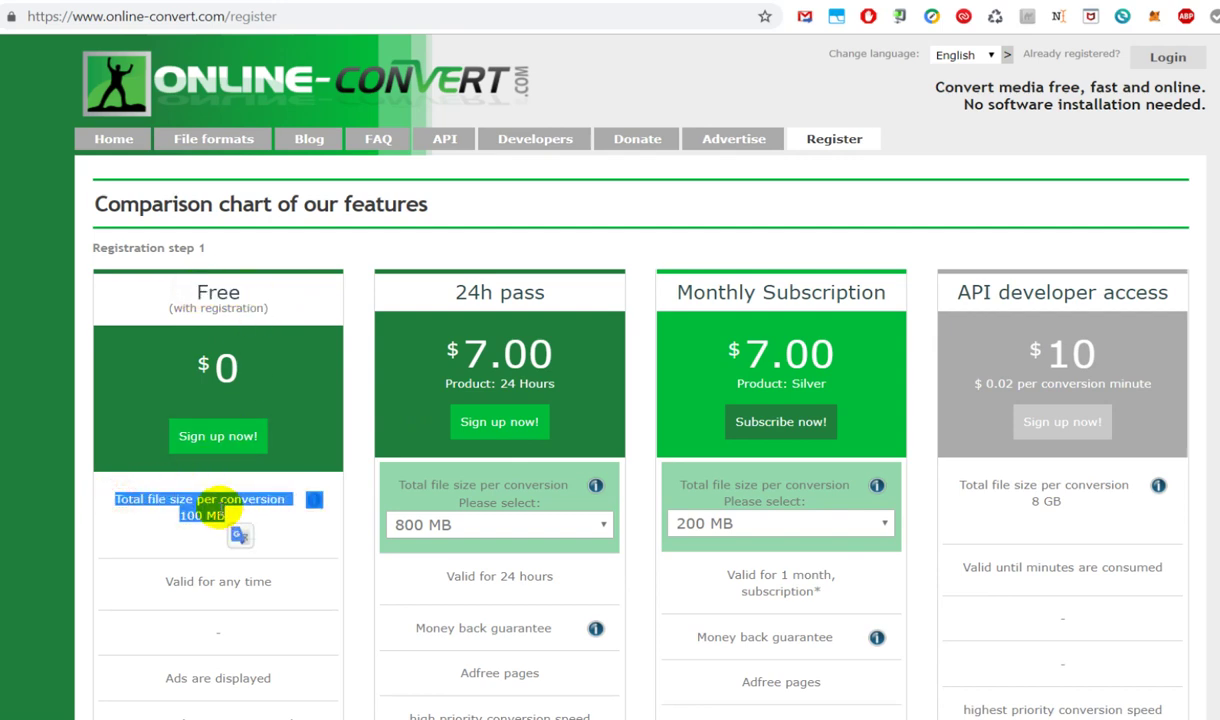
{"action": "left_click", "coordinate": [262, 492]}
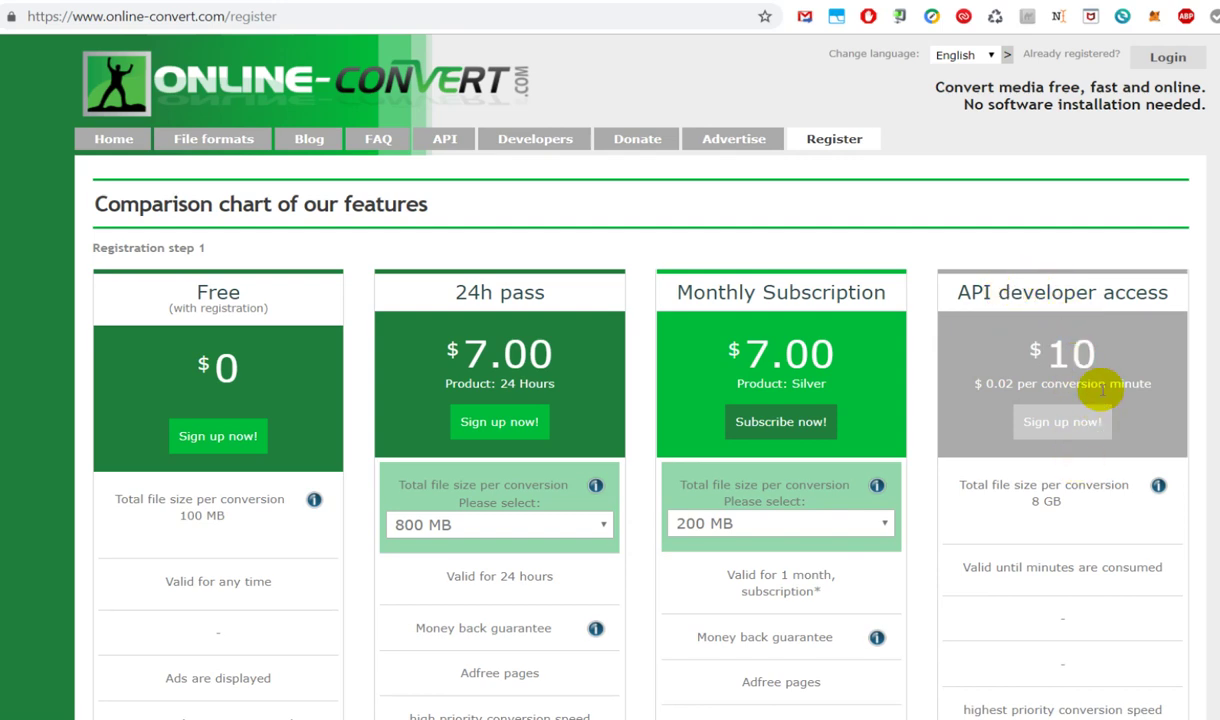
Set the total file size per conversion to 8 GB for both the Monthly Subscription and the 24h pass.
{"action": "scroll", "coordinate": [1043, 431], "scroll_direction": "down", "scroll_amount": 4}
{"action": "scroll", "coordinate": [1000, 410], "scroll_direction": "up", "scroll_amount": 2}
{"action": "left_click", "coordinate": [872, 338]}
{"action": "left_click", "coordinate": [757, 458]}
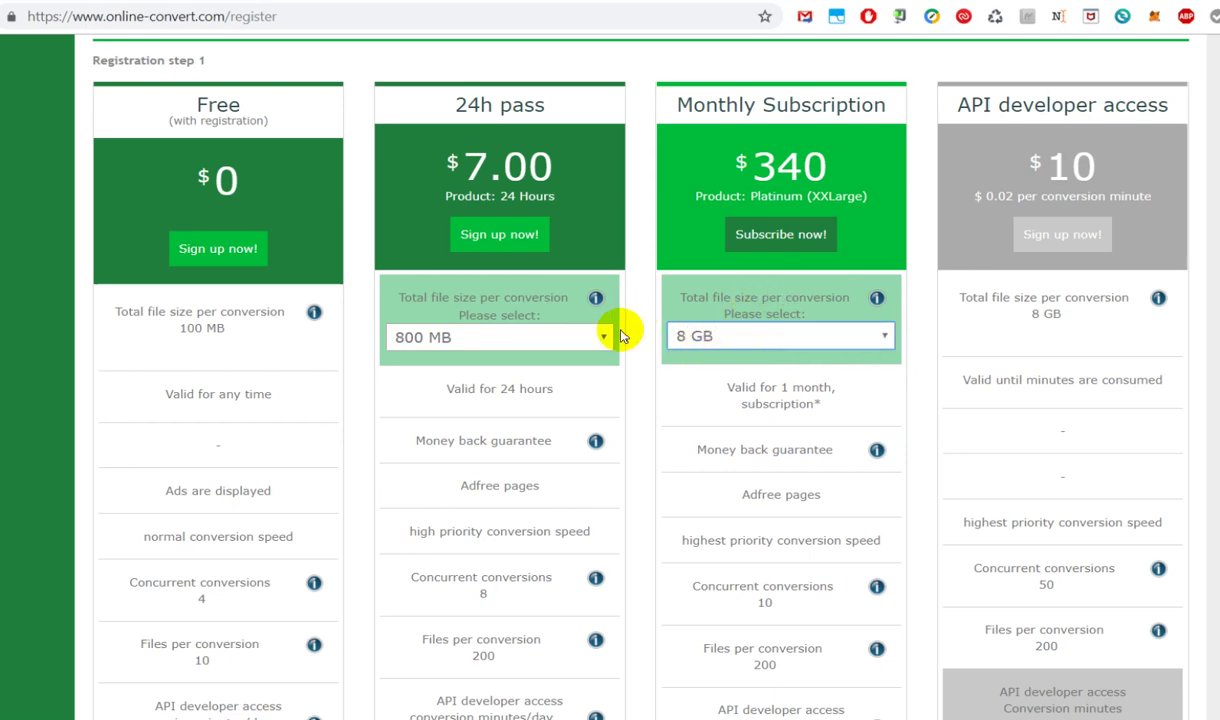
{"action": "left_click", "coordinate": [585, 342]}
{"action": "left_click", "coordinate": [525, 413]}
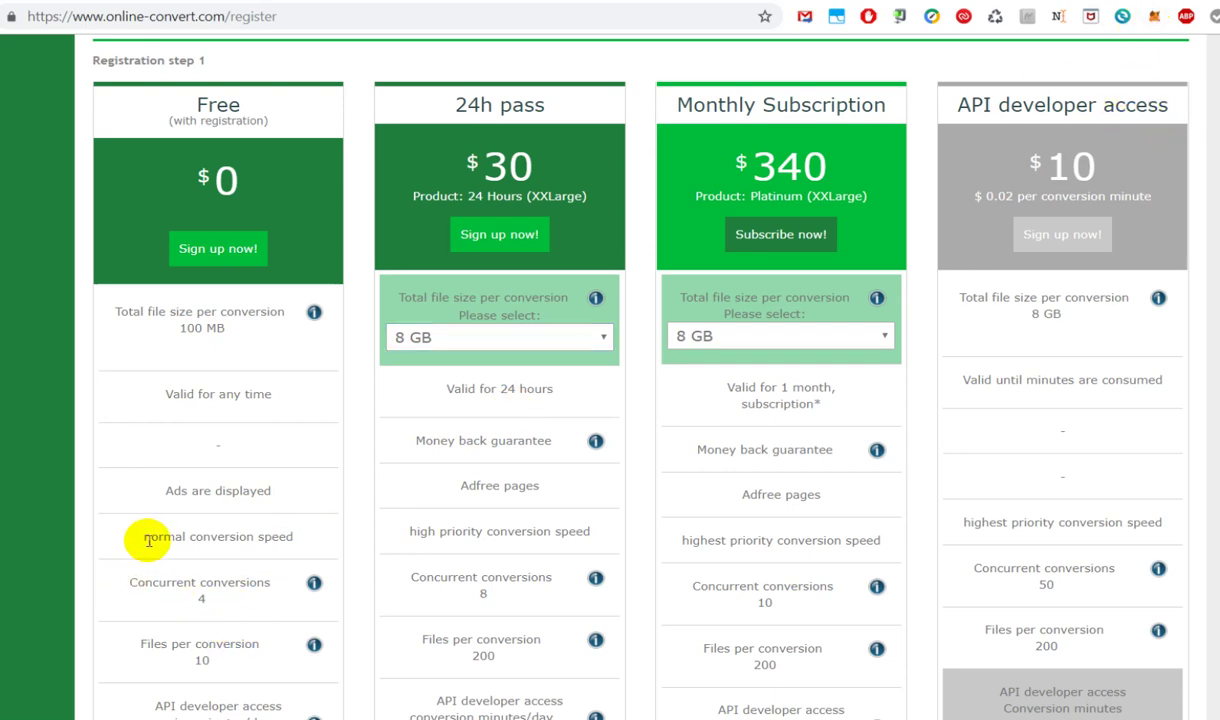
Highlight the Free plan's ads notice and its 100 MB total file size per conversion in the comparison chart.
{"action": "left_click_drag", "start_coordinate": [163, 491], "coordinate": [271, 491]}
{"action": "left_click", "coordinate": [307, 490]}
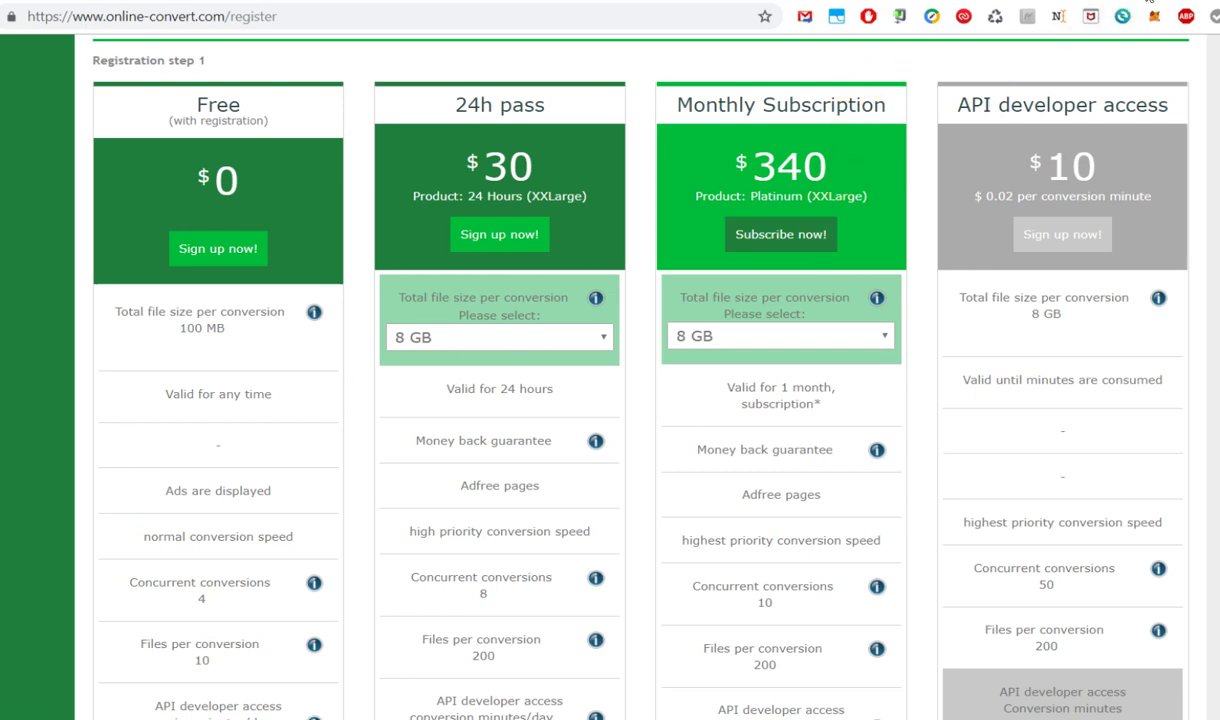
{"action": "scroll", "coordinate": [1190, 218], "scroll_direction": "up", "scroll_amount": 3}
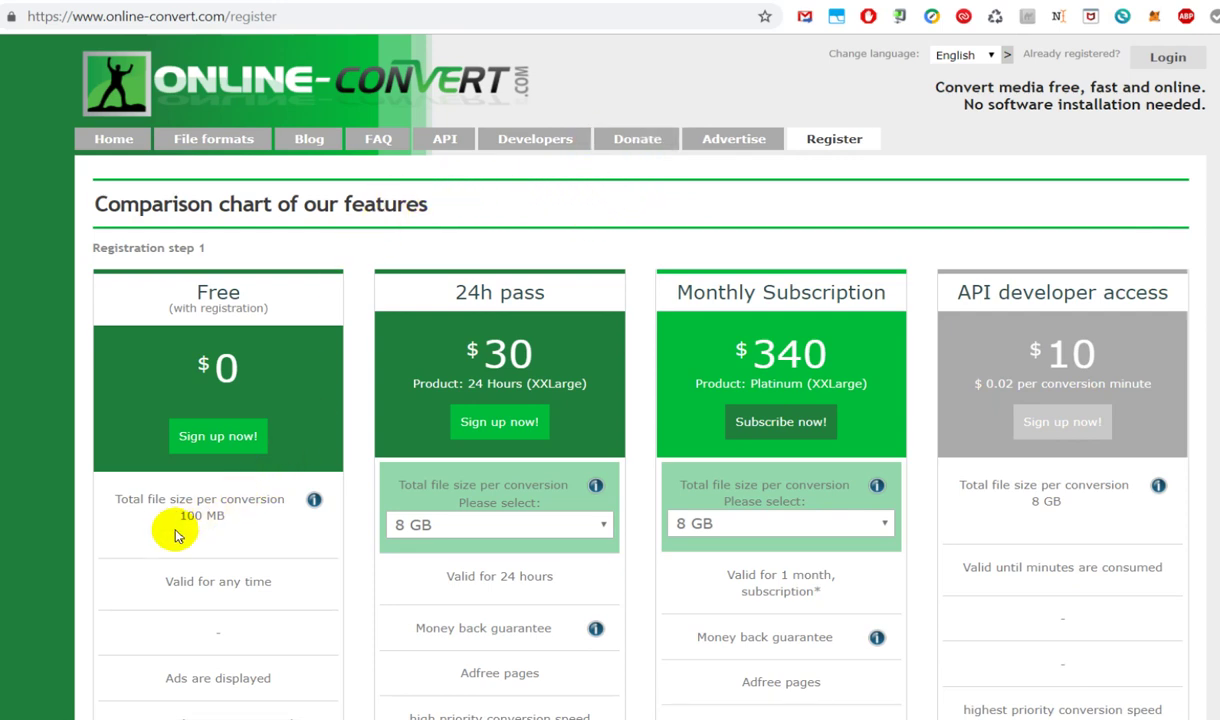
{"action": "left_click_drag", "start_coordinate": [178, 515], "coordinate": [226, 516]}
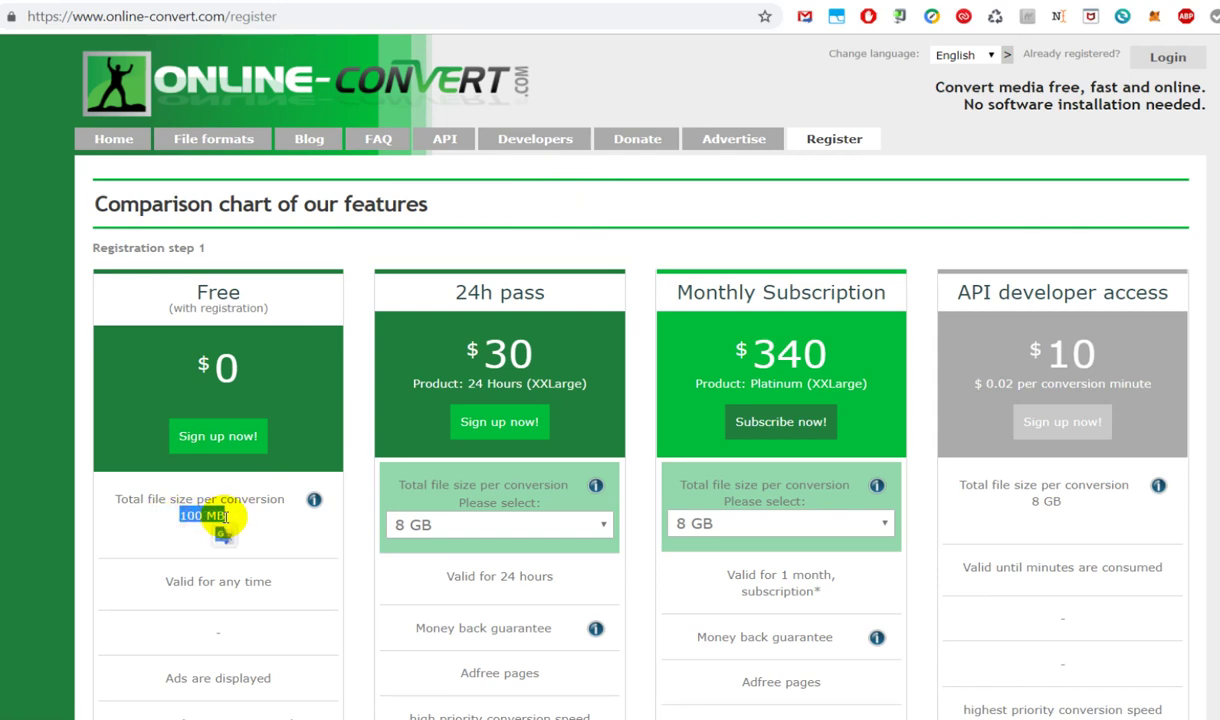
{"action": "left_click", "coordinate": [230, 520]}
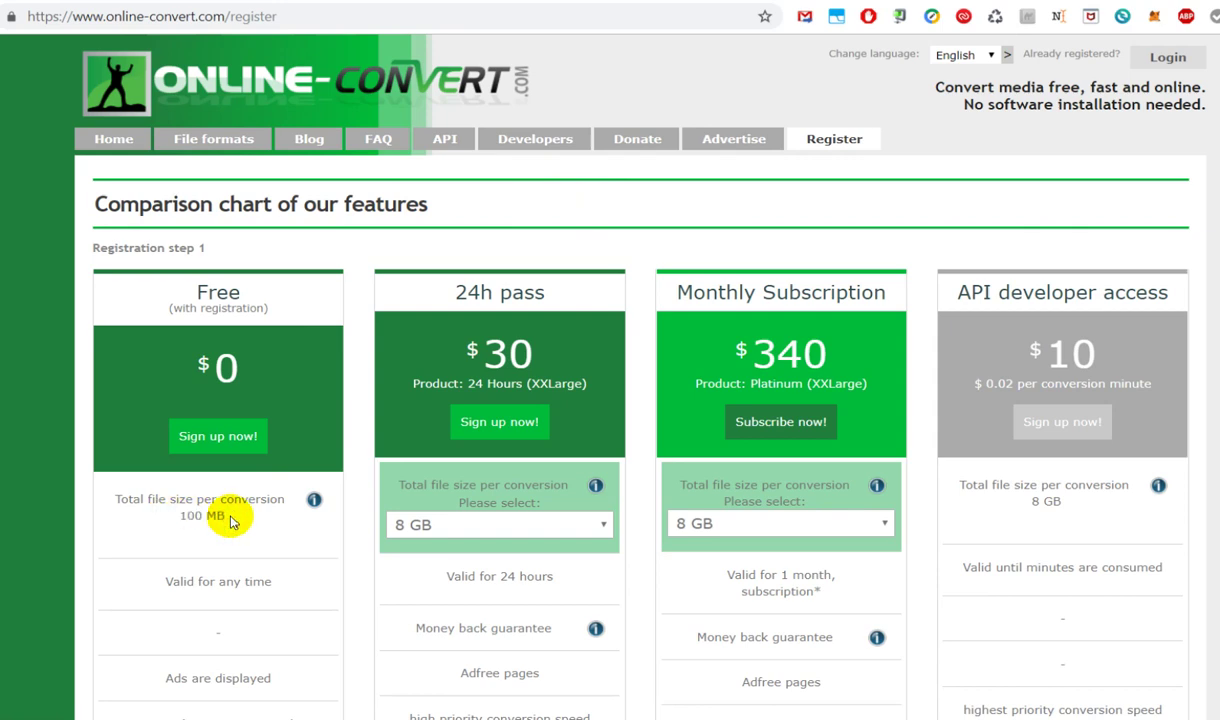
{"action": "triple_click", "coordinate": [176, 513]}
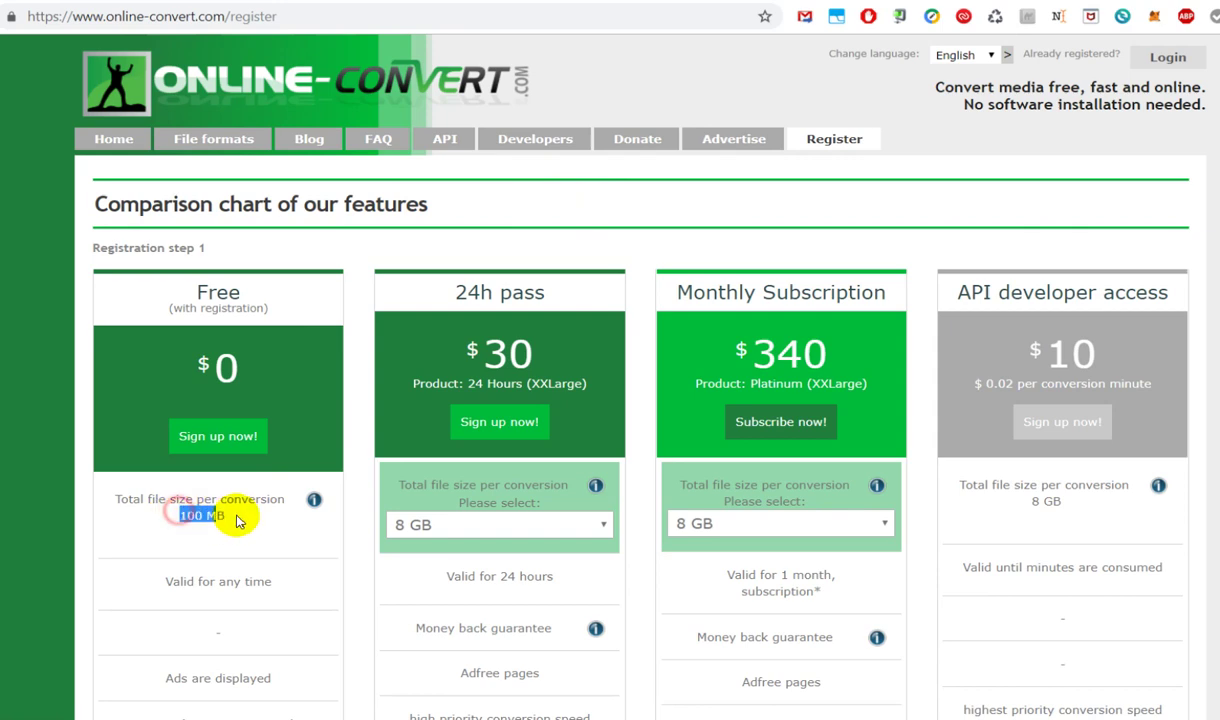
{"action": "left_click", "coordinate": [298, 527]}
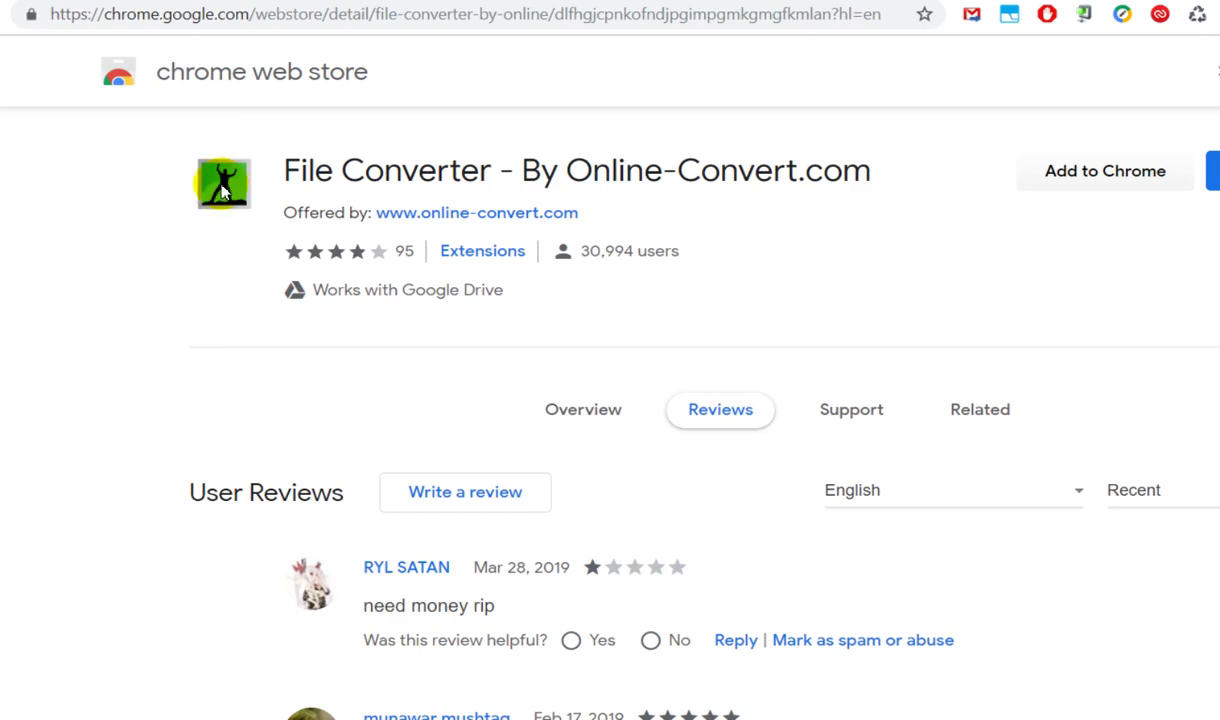
Send the File Converter icon image on the Chrome Web Store page to the extension's Video conversion.
{"action": "right_click", "coordinate": [223, 189]}
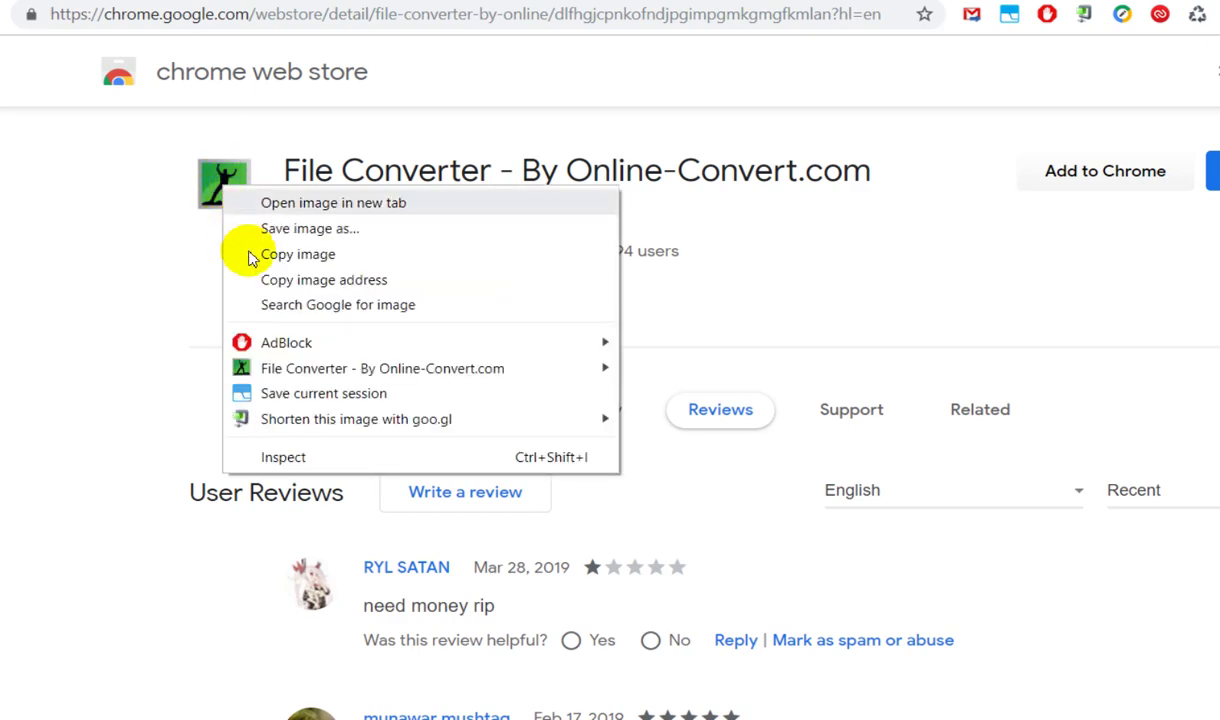
{"action": "mouse_move", "coordinate": [276, 376]}
{"action": "mouse_move", "coordinate": [694, 367]}
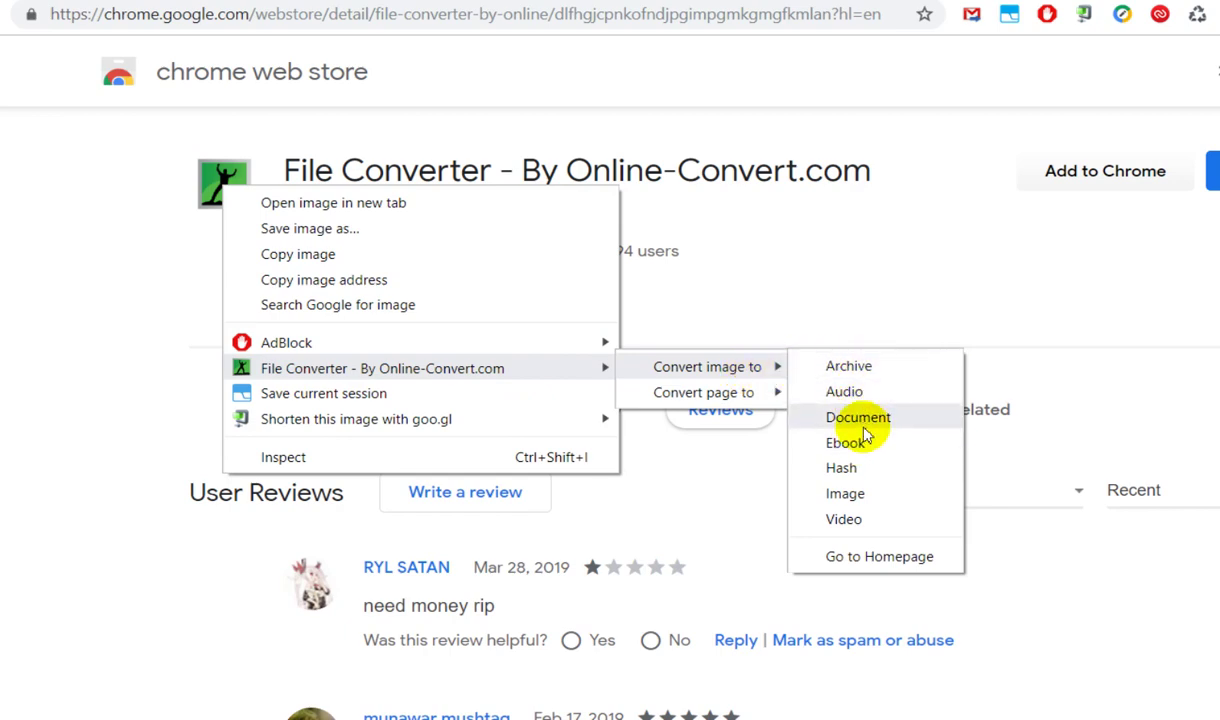
{"action": "left_click", "coordinate": [844, 518]}
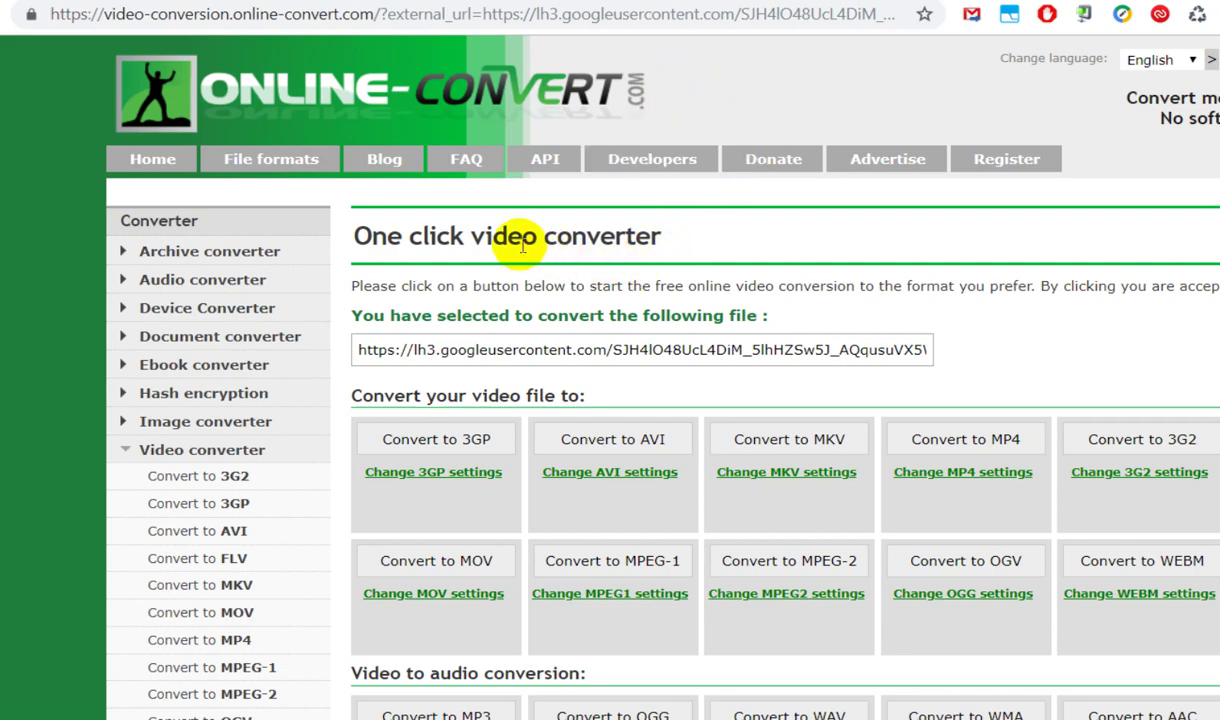
Examine the extension's page conversion categories on the video converter page, dismiss them, and select the page's web address.
{"action": "right_click", "coordinate": [412, 287]}
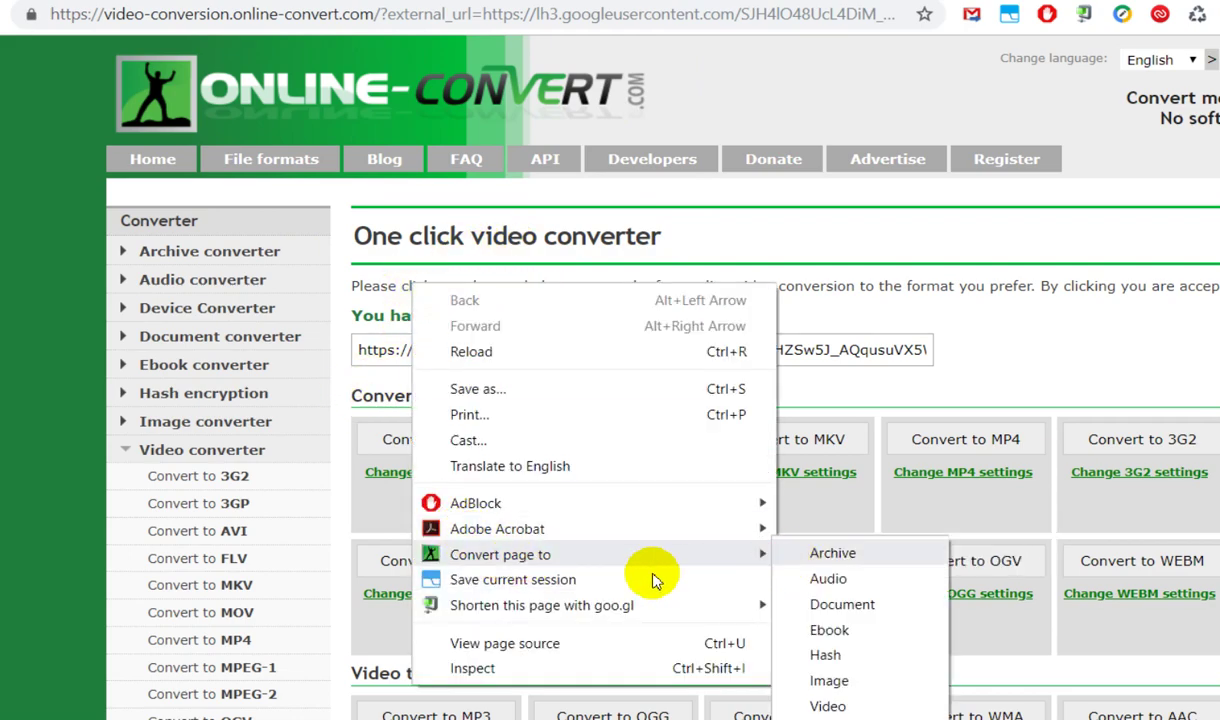
{"action": "mouse_move", "coordinate": [620, 558]}
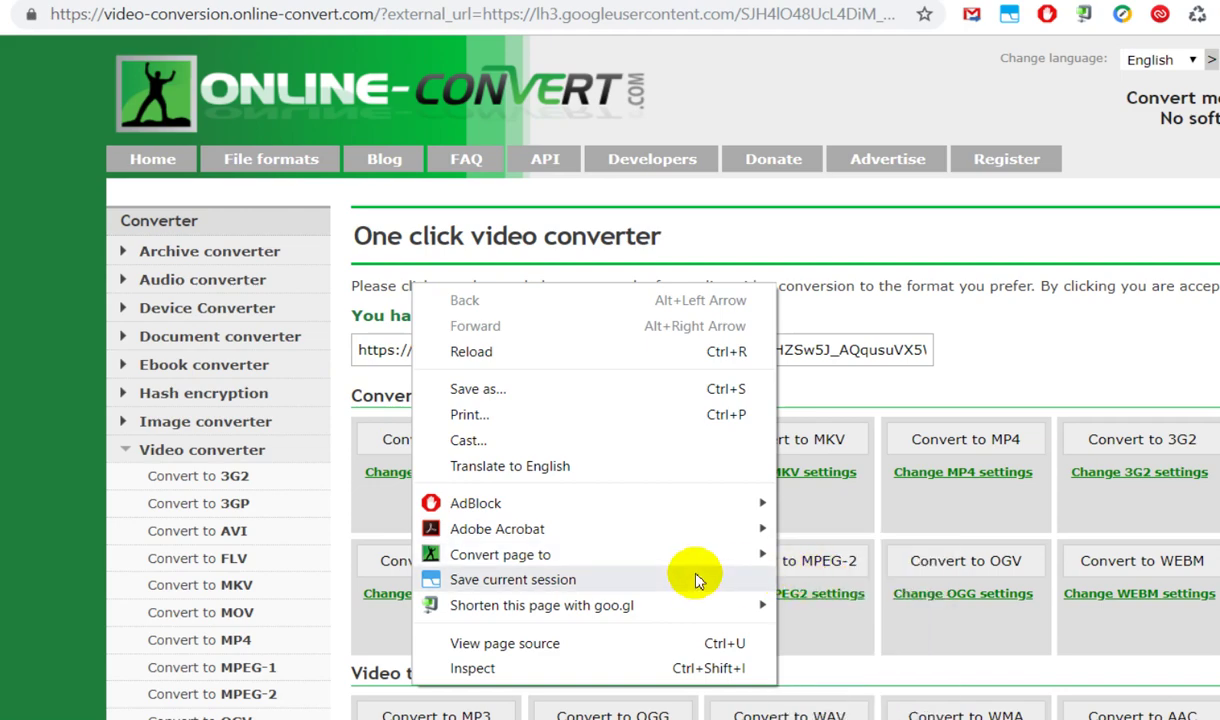
{"action": "mouse_move", "coordinate": [700, 562]}
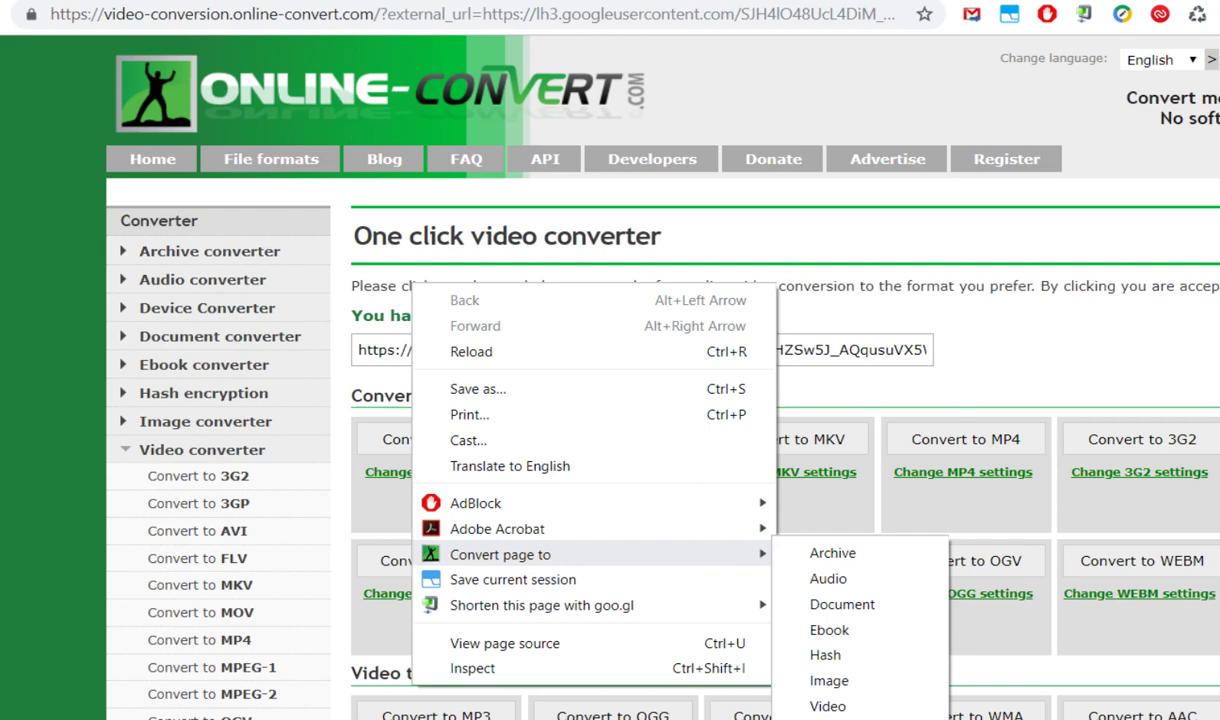
{"action": "left_click", "coordinate": [874, 306]}
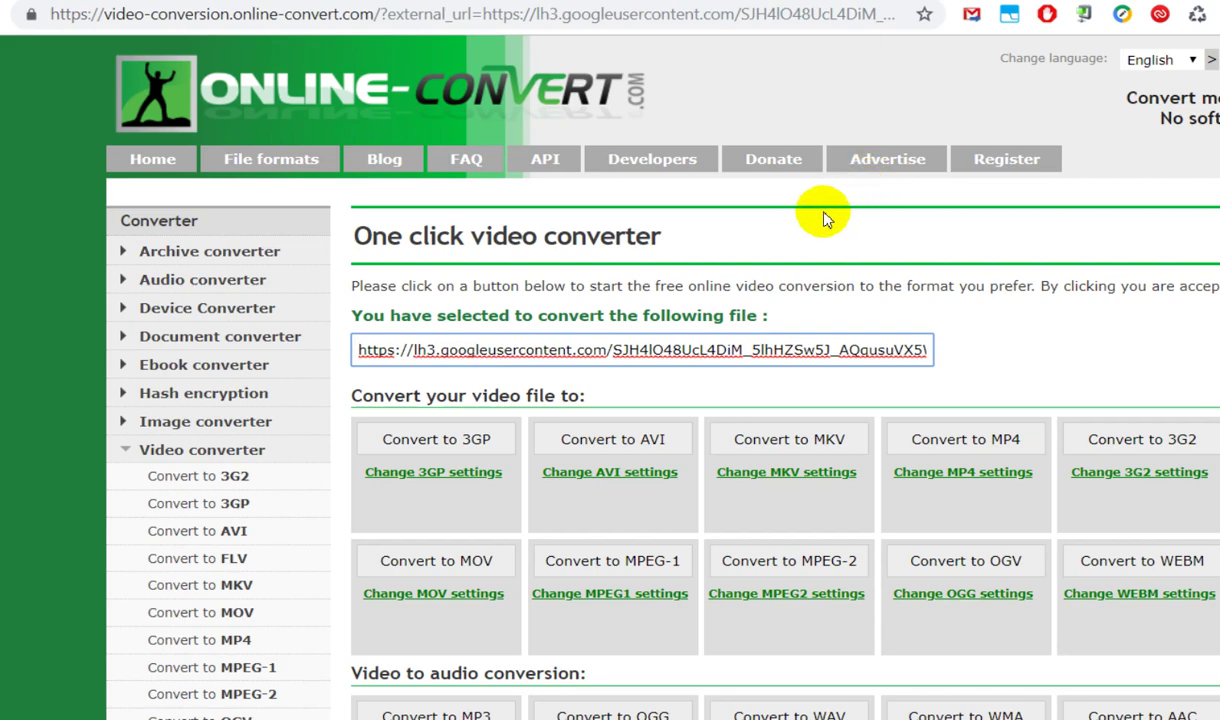
{"action": "left_click", "coordinate": [376, 14]}
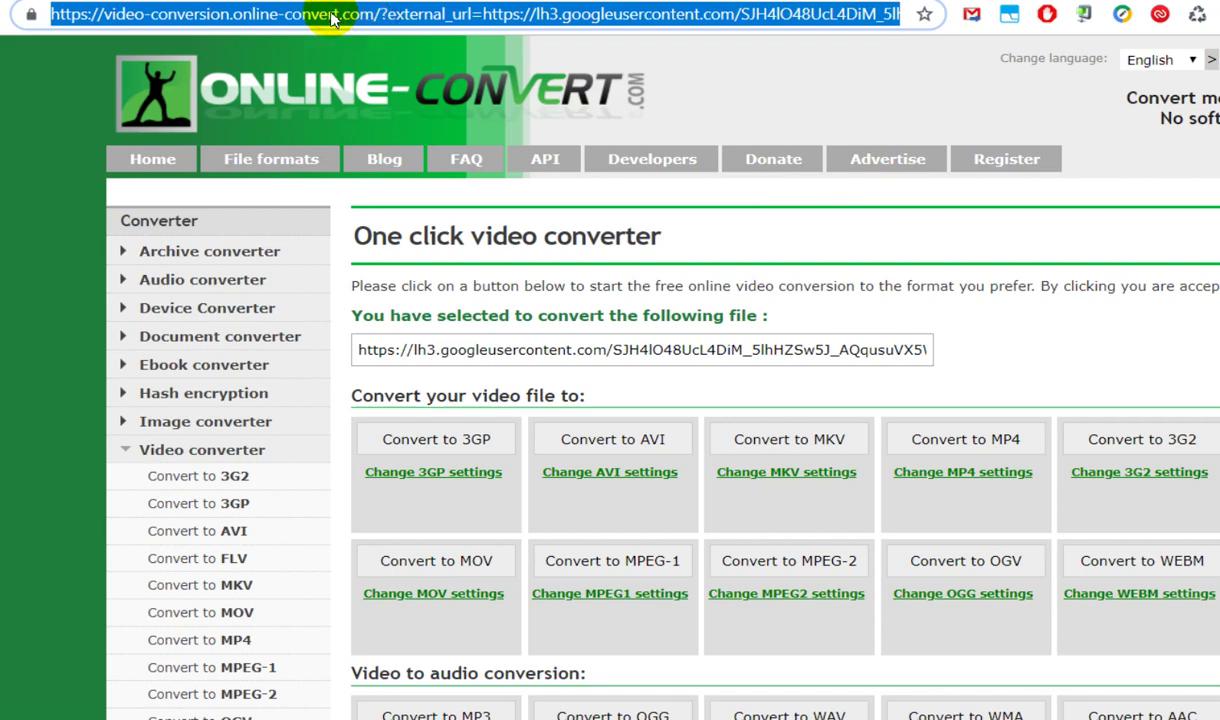